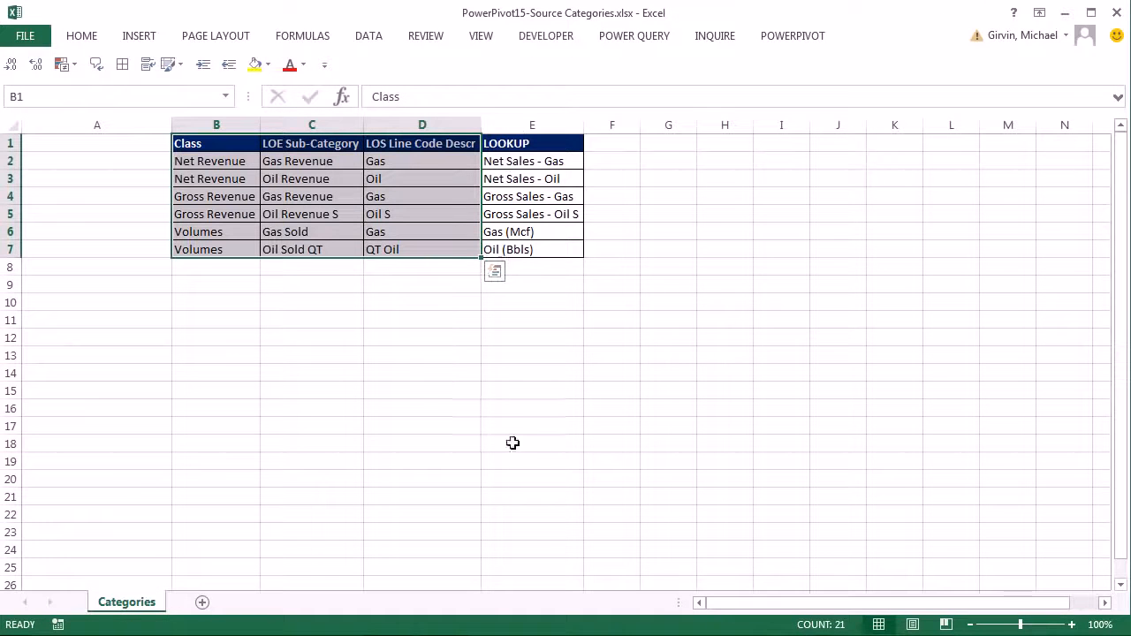
- Check the extent of the sales tables in Source Table 3, Source Table 2 and Source Table 1 down to their last rows
key("ctrl+Tab")
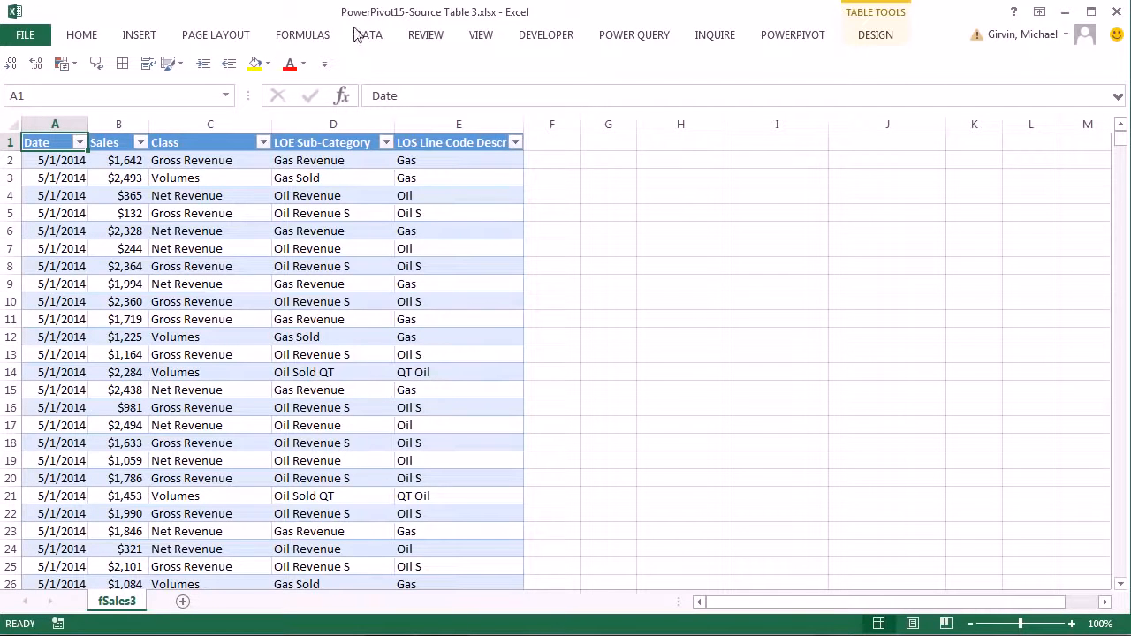
left_click(45, 298)
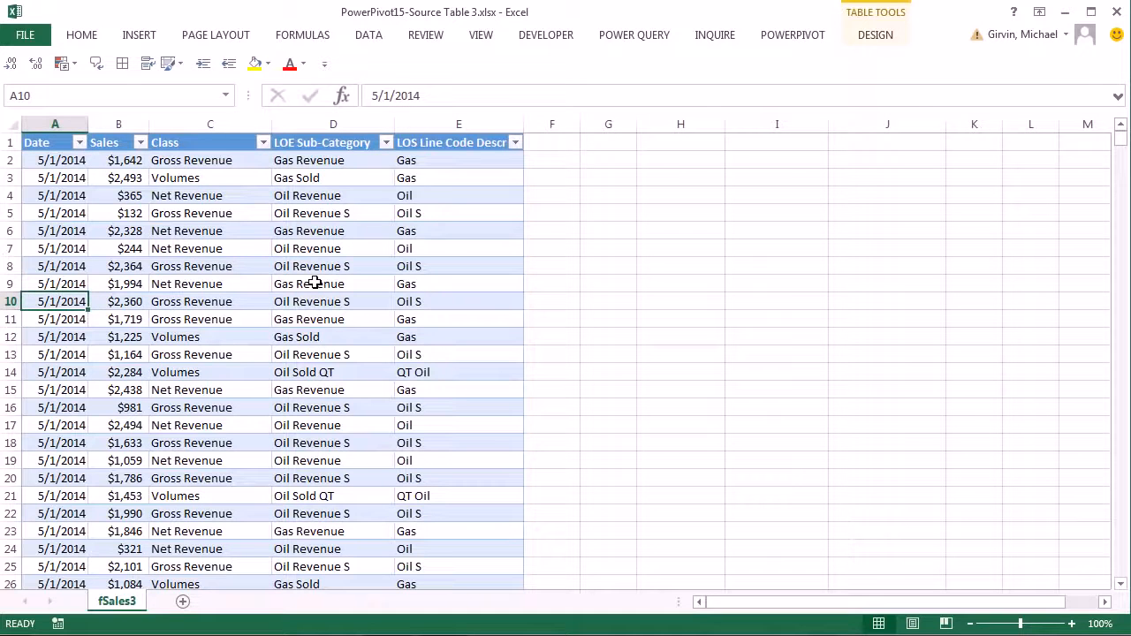
key("ctrl+Down")
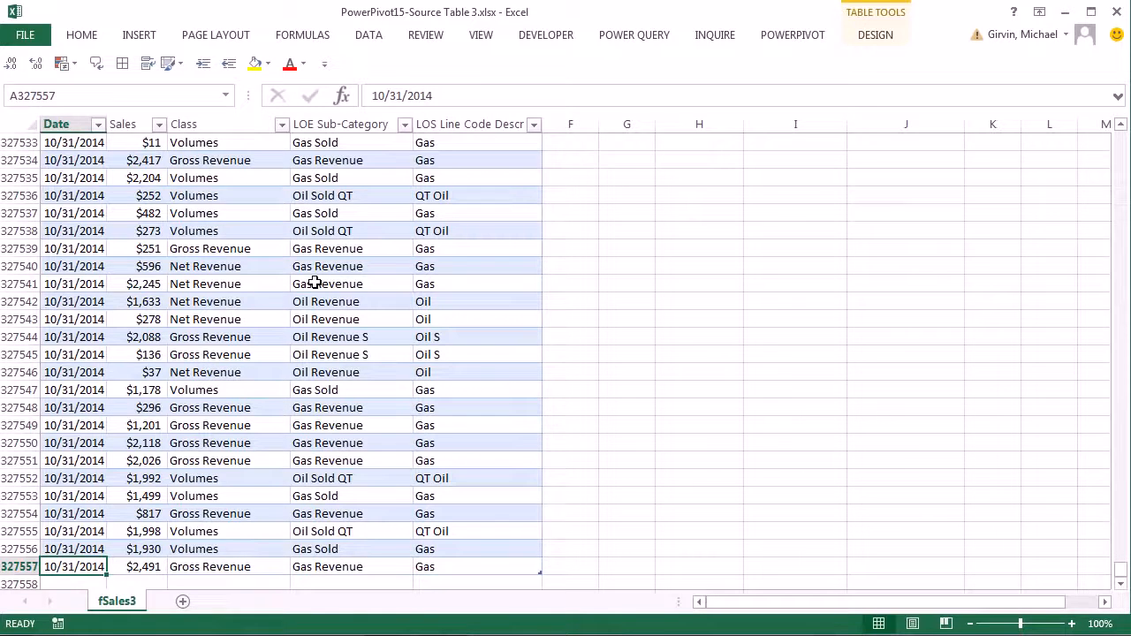
key("ctrl+Tab")
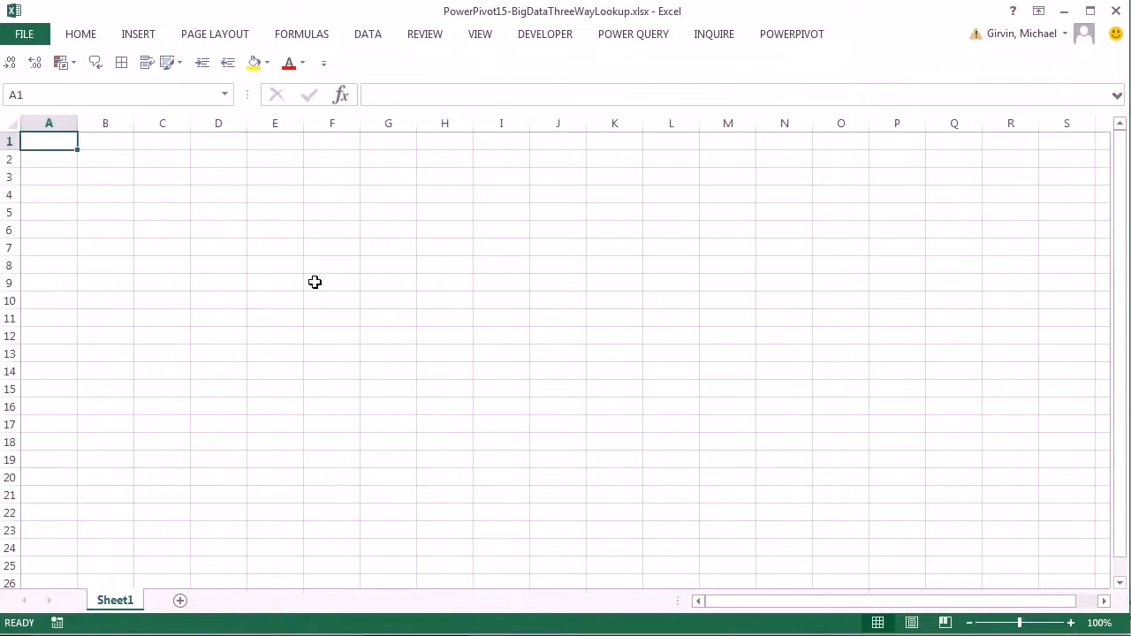
key("ctrl+Tab")
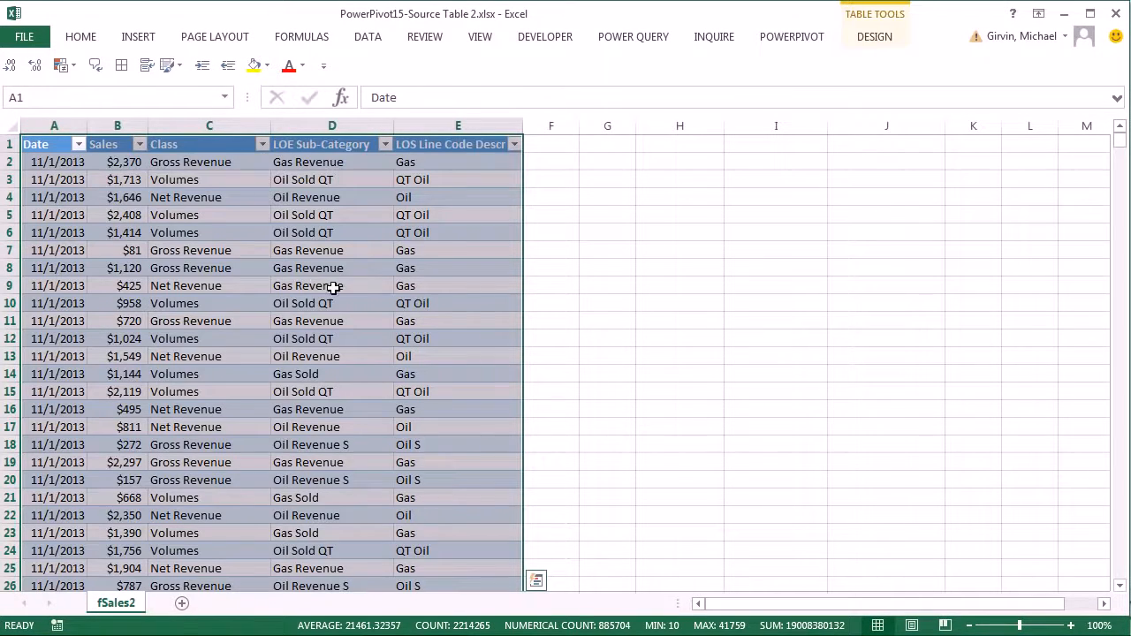
key("ctrl+Down")
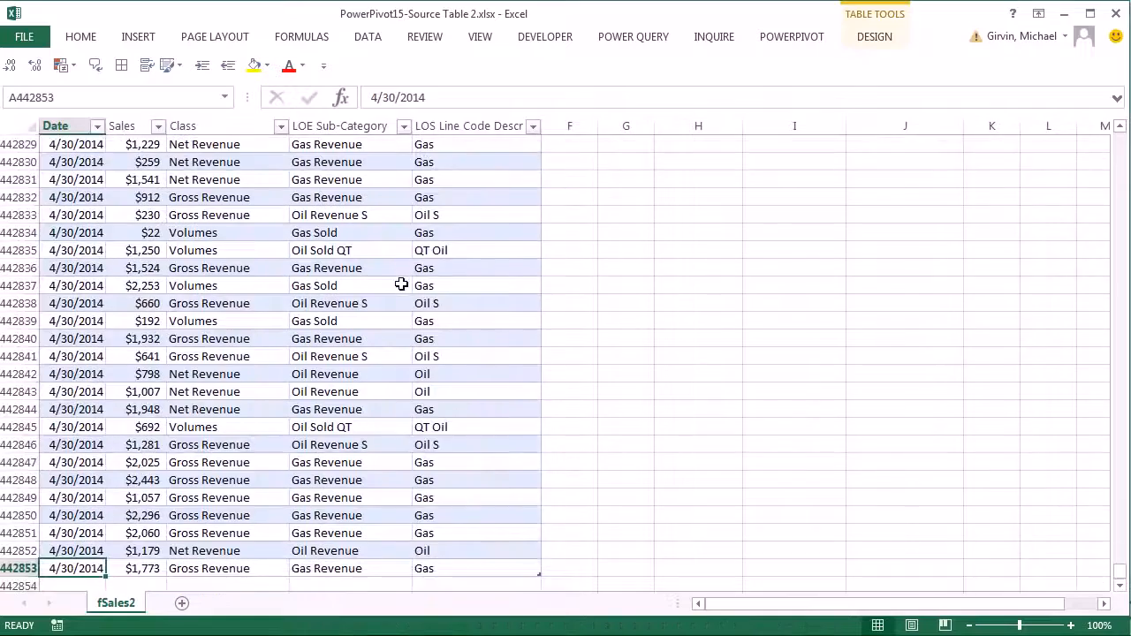
key("ctrl+Tab")
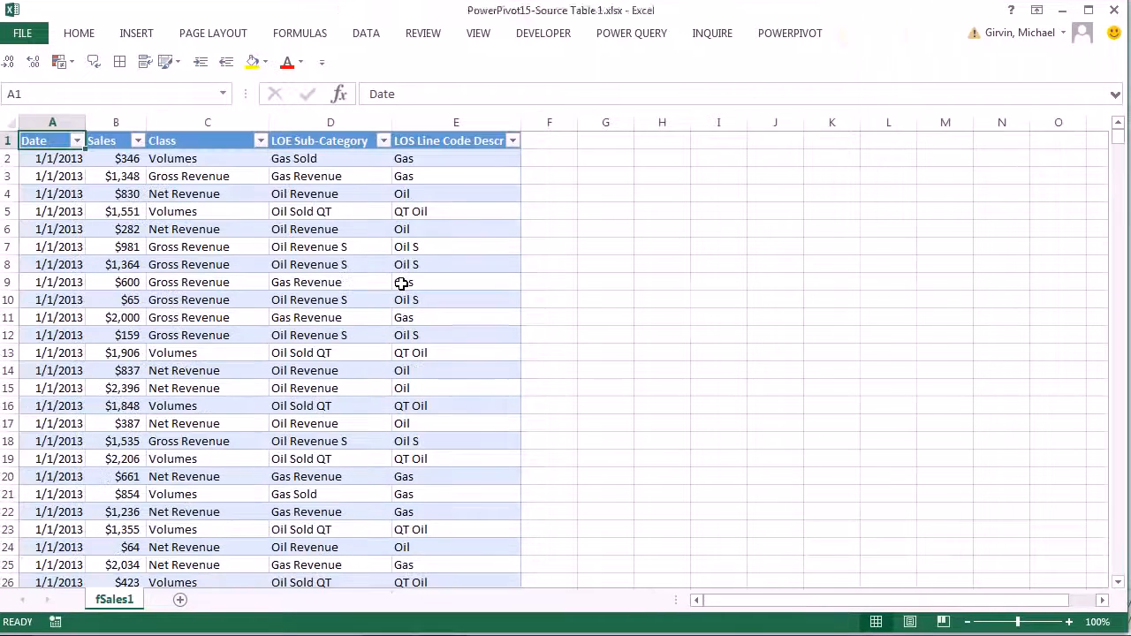
key("ctrl+Down")
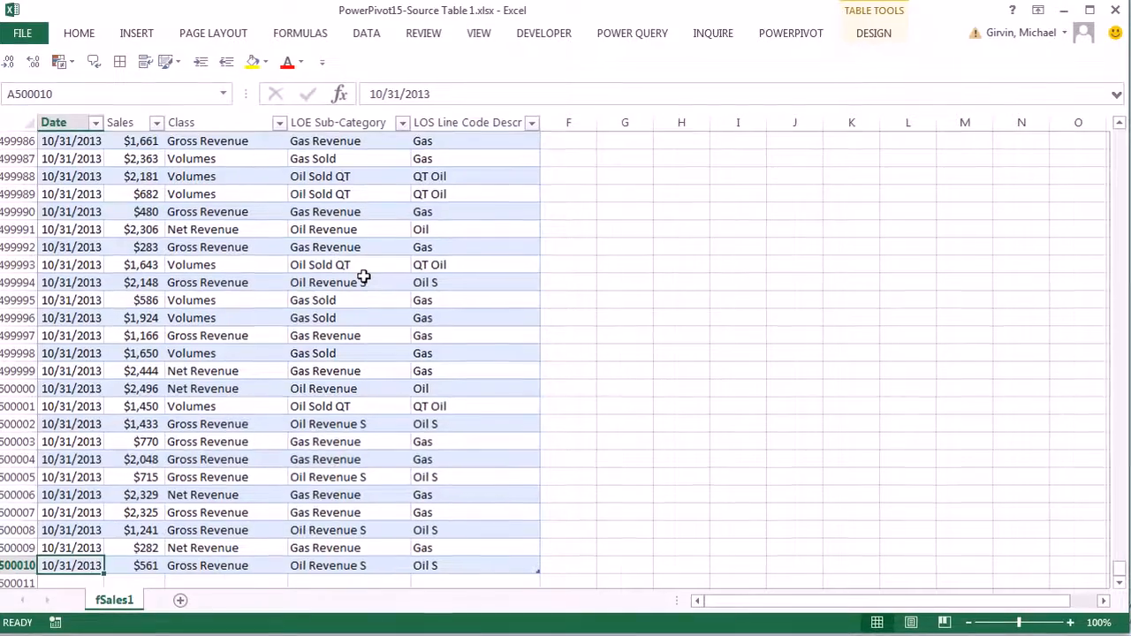
- Examine the Class, LOE Sub-Category and LOS Line Code Descr lookup values in the Source Categories workbook, including the Gross Revenue, Oil Revenue S combination
key("ctrl+Tab")
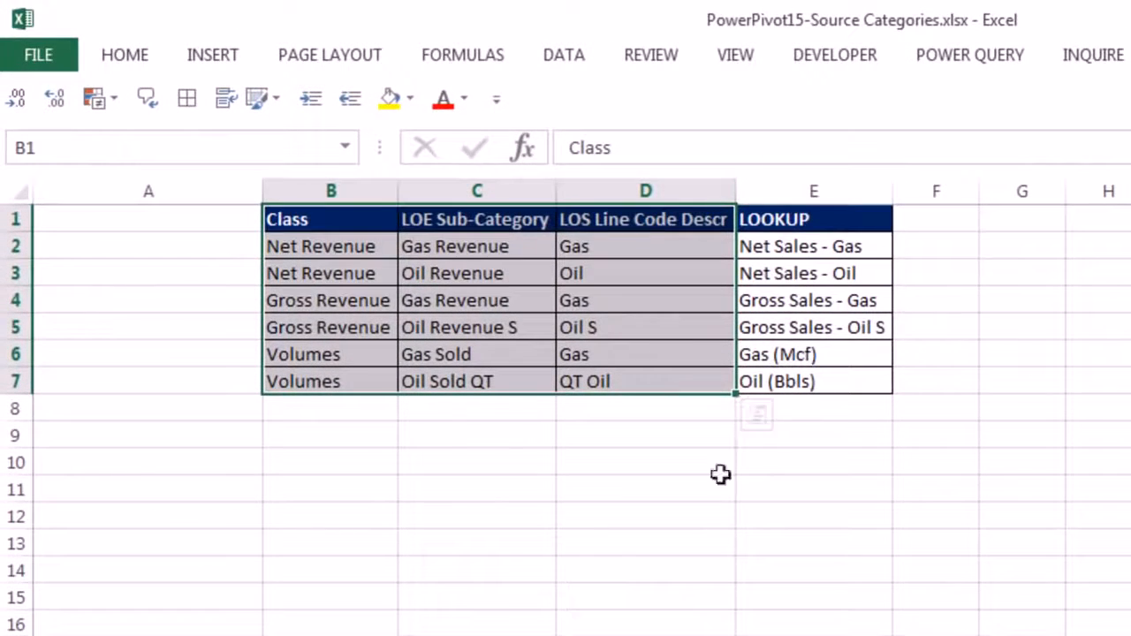
left_click_drag(330, 247, 328, 354)
left_click_drag(442, 273, 450, 386)
left_click_drag(605, 248, 610, 385)
left_click_drag(626, 329, 305, 325)
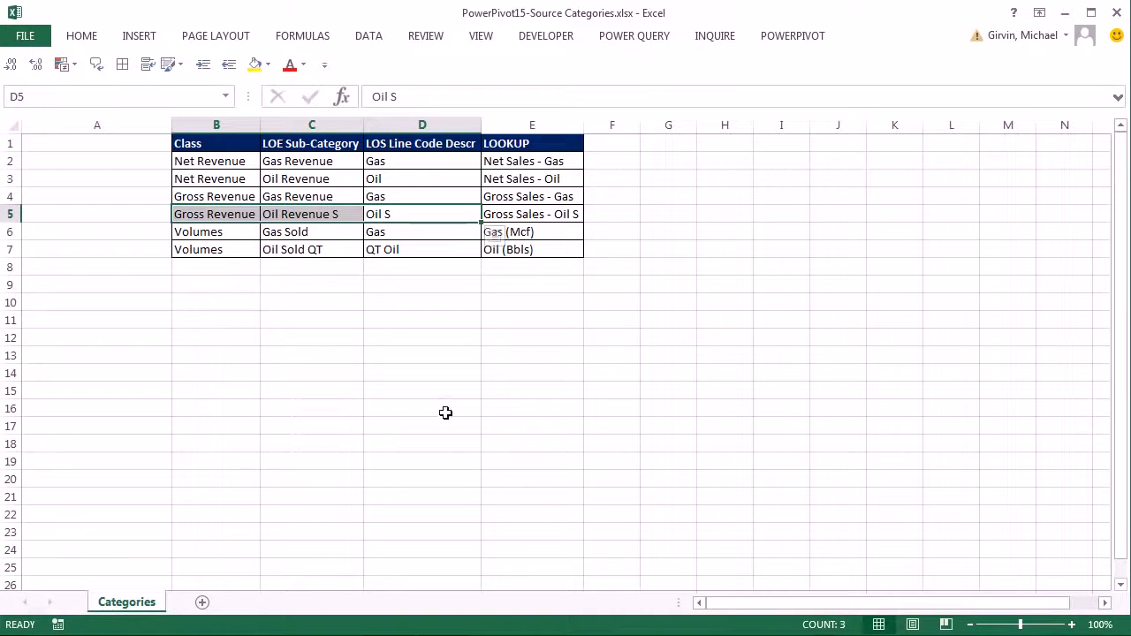
- Return to the first cell of the fSales3 and fSales2 sheets, and close the Source Table 2 workbook
key("ctrl+Tab")
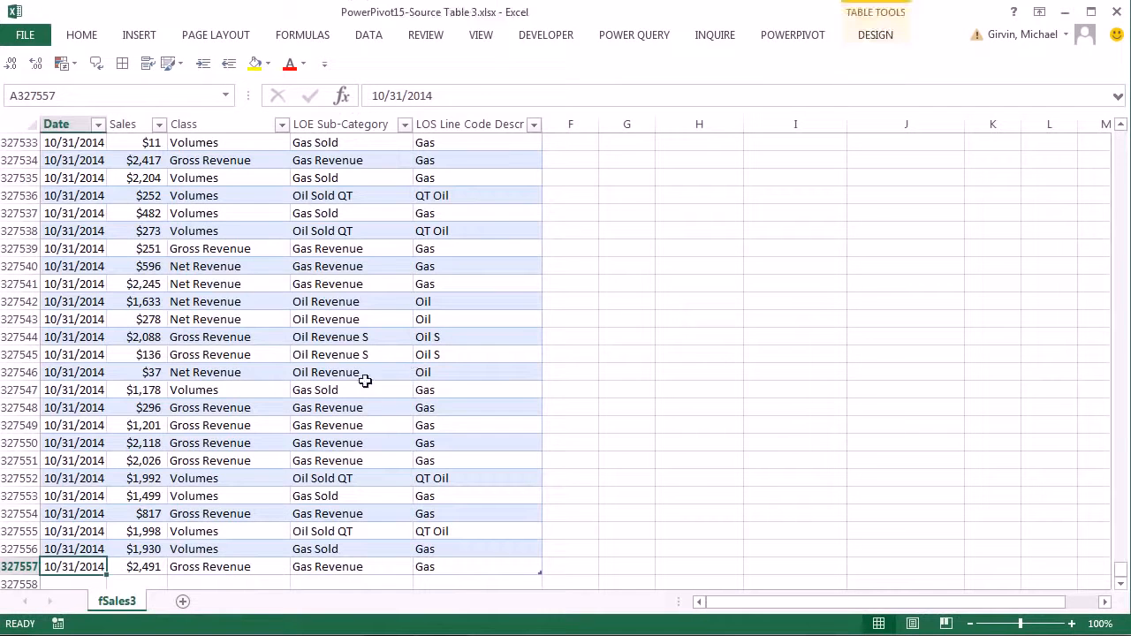
key("ctrl+Home")
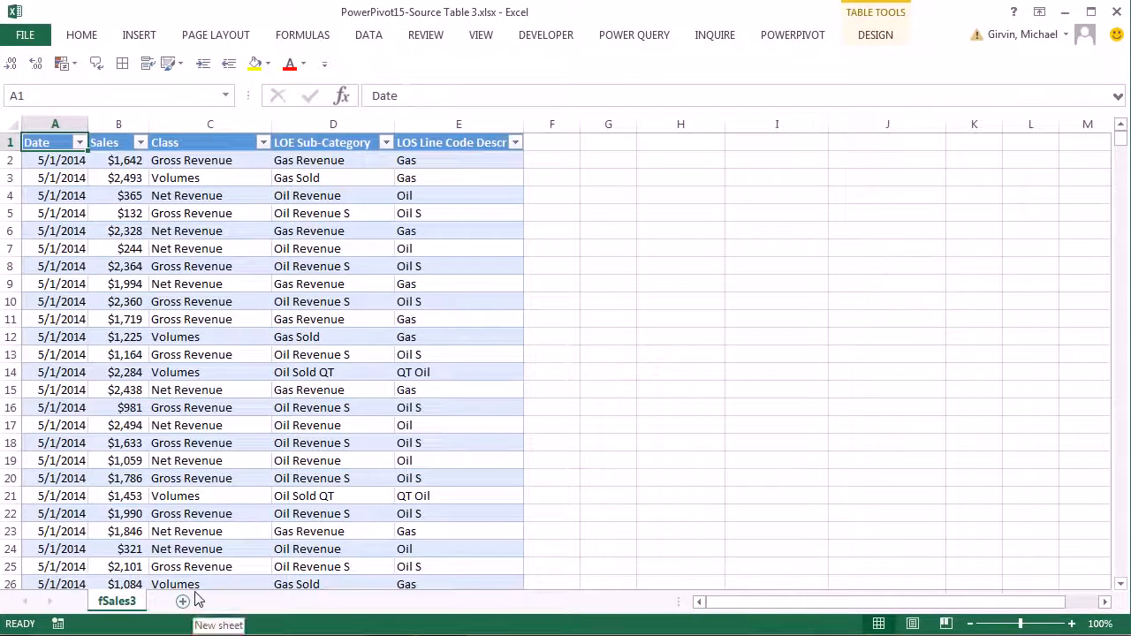
key("ctrl+Tab")
key("ctrl+Tab")
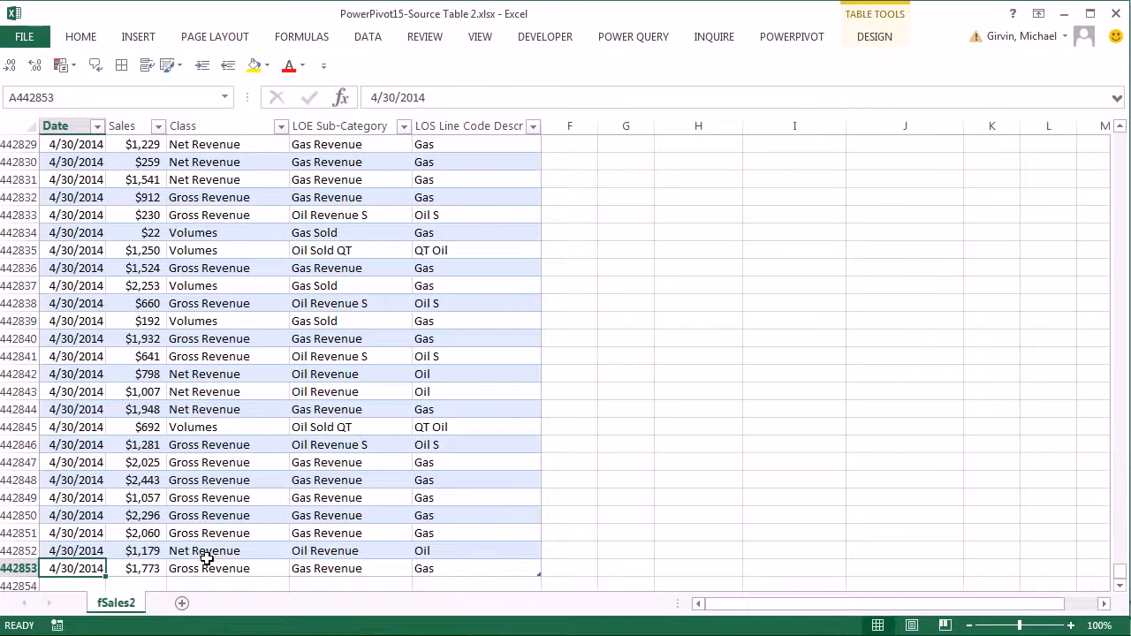
key("ctrl+Home")
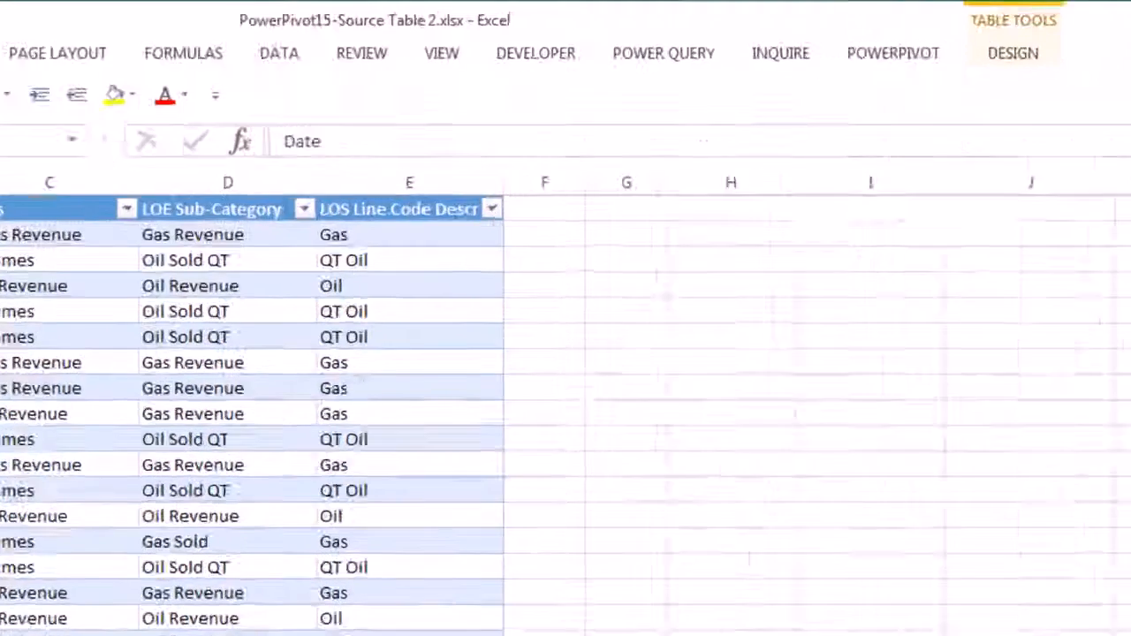
left_click(1116, 12)
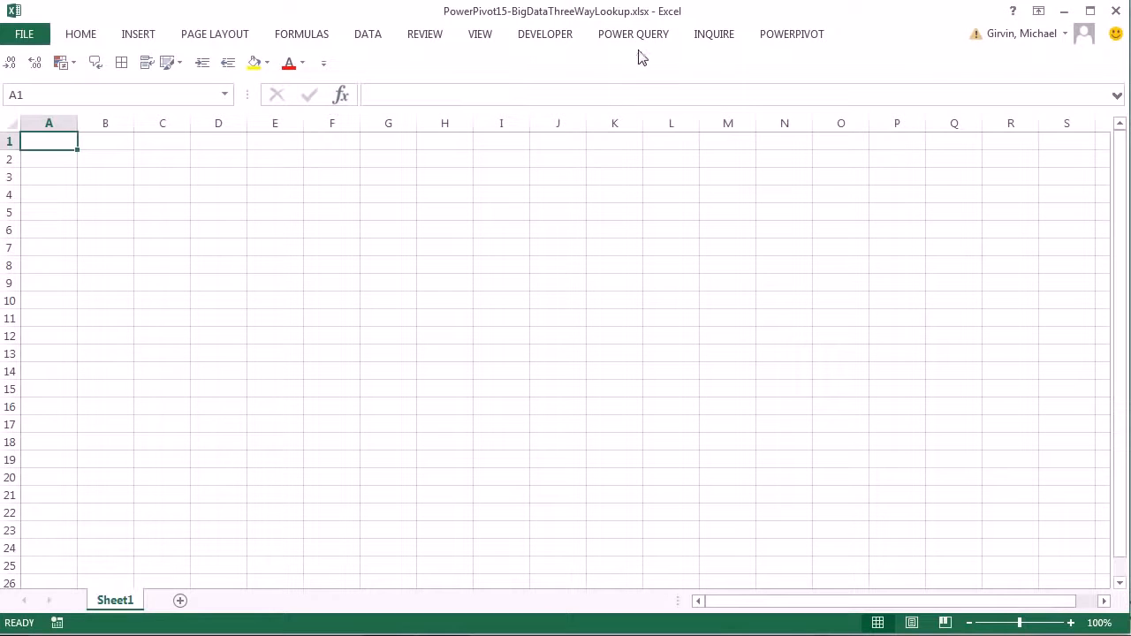
- Import the fSales11 table from PowerPivot15-Source Table 1.xlsx with Power Query as a connection only
left_click(641, 37)
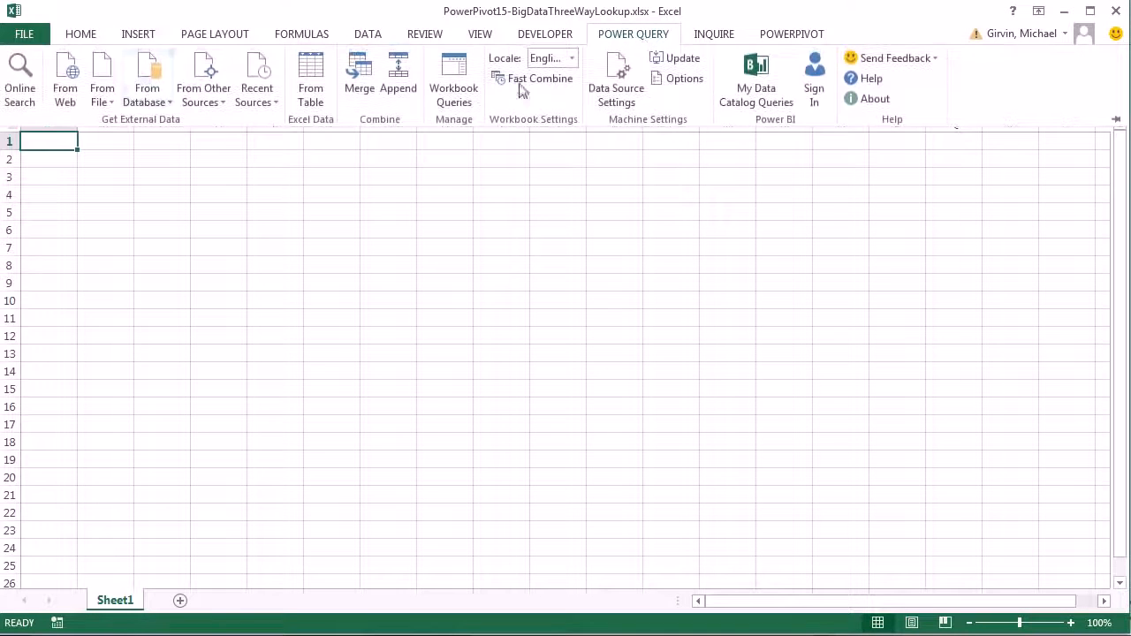
left_click(103, 97)
left_click(110, 128)
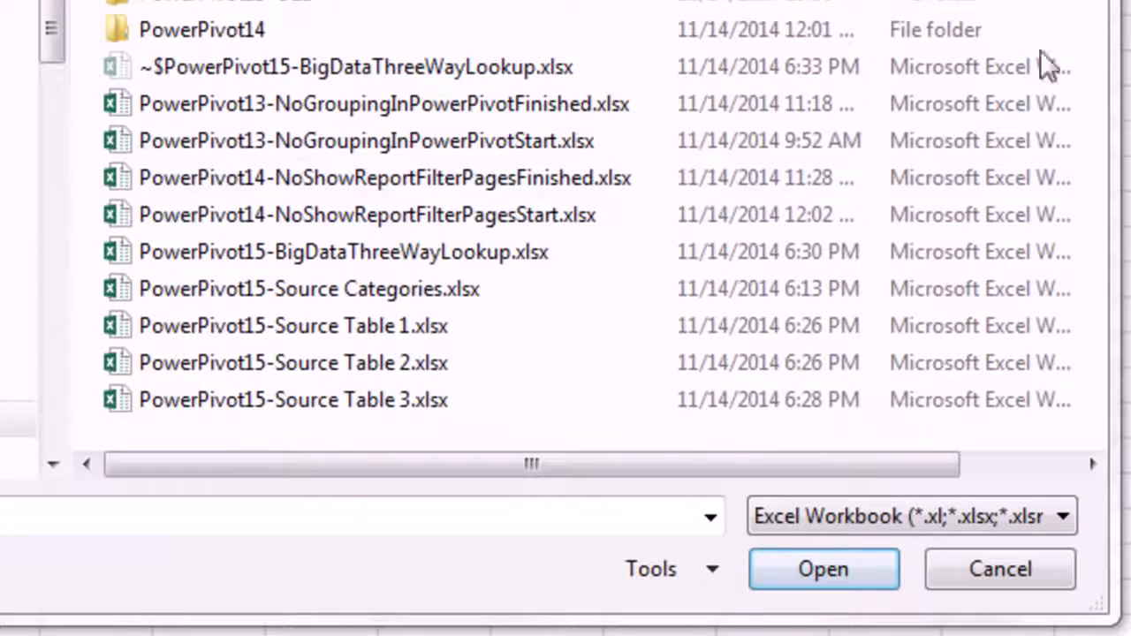
double_click(341, 325)
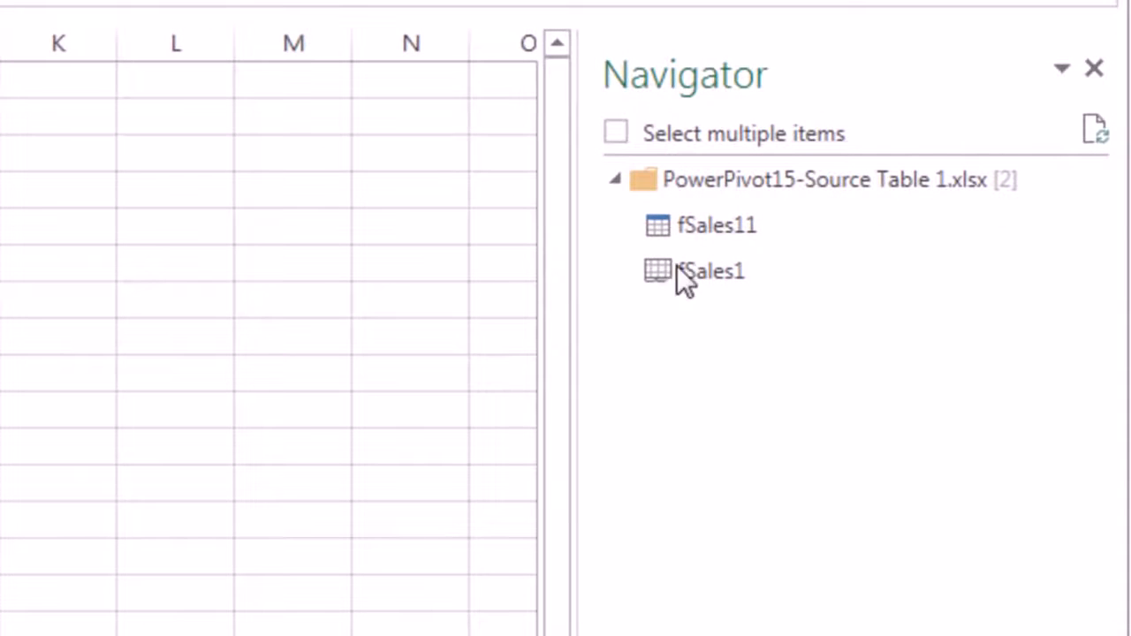
left_click(675, 229)
right_click(675, 229)
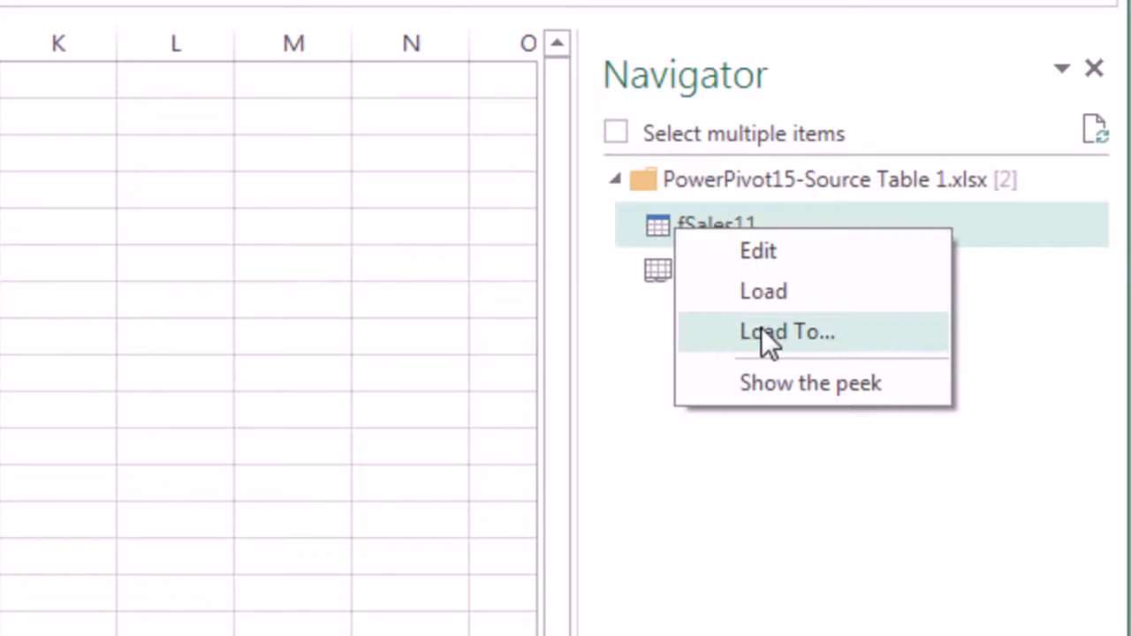
left_click(764, 332)
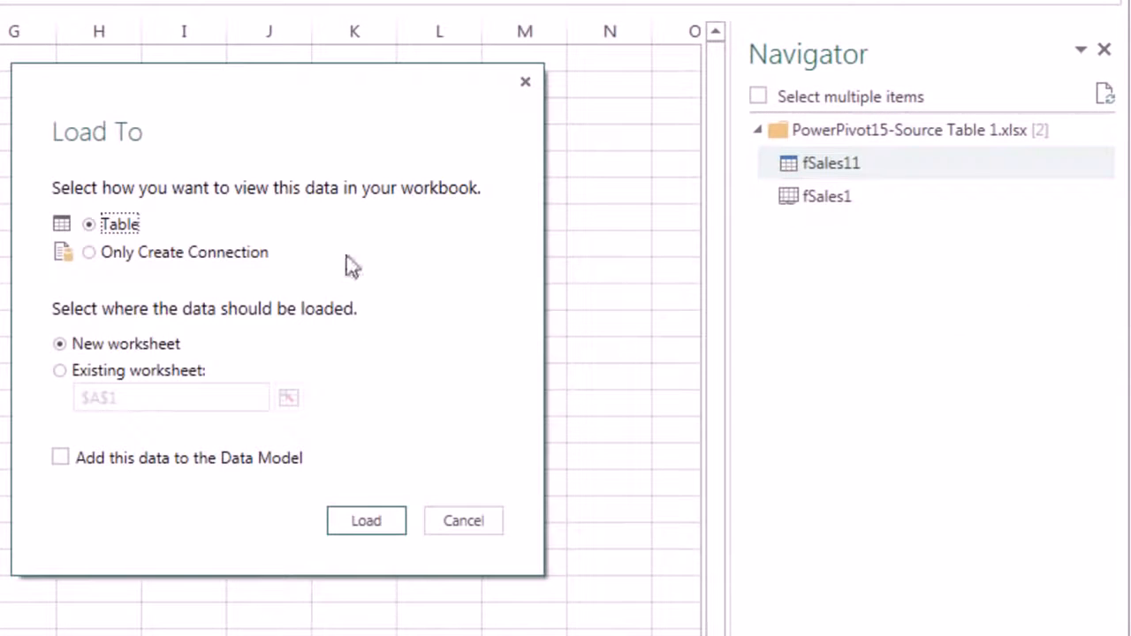
left_click(90, 253)
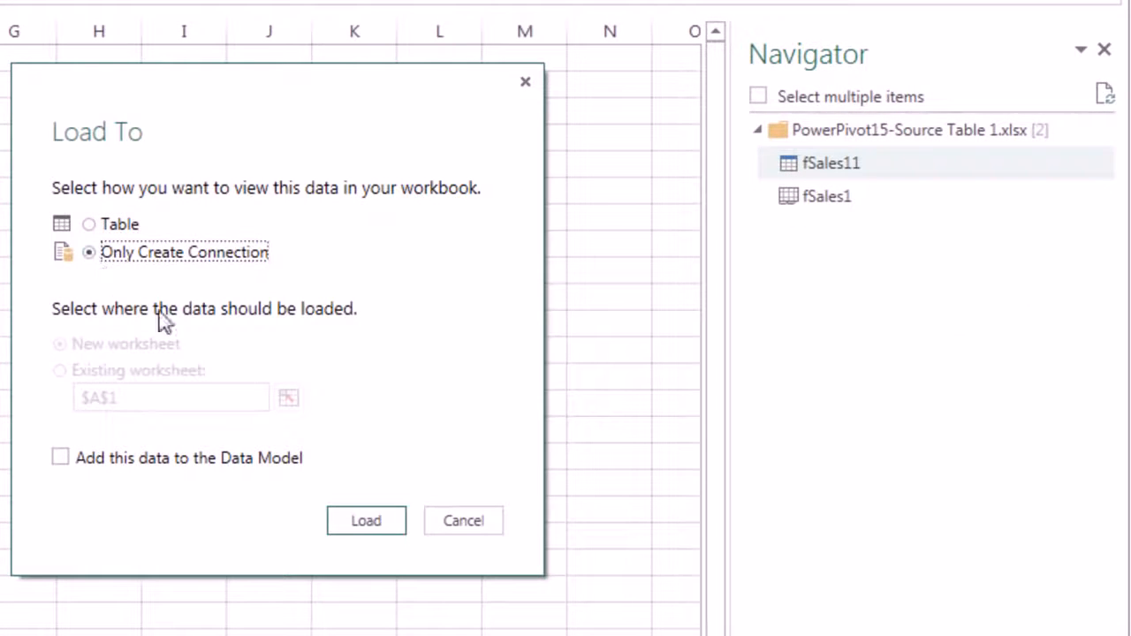
left_click(366, 530)
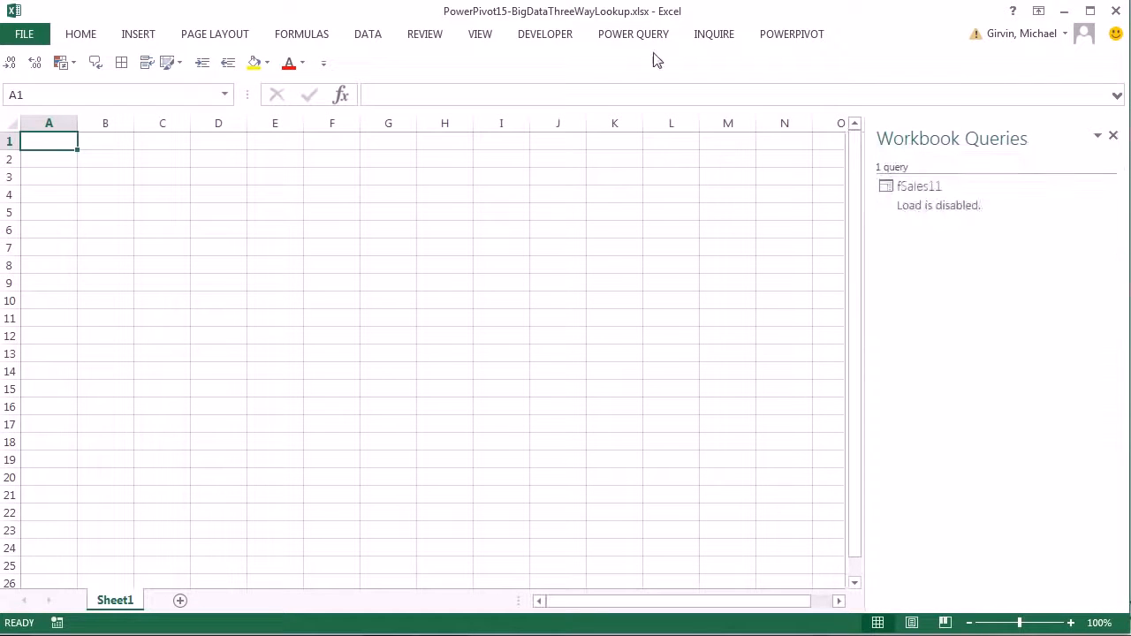
- Import the fSales21 table from PowerPivot15-Source Table 2.xlsx with Power Query as a connection only
left_click(633, 36)
left_click(103, 93)
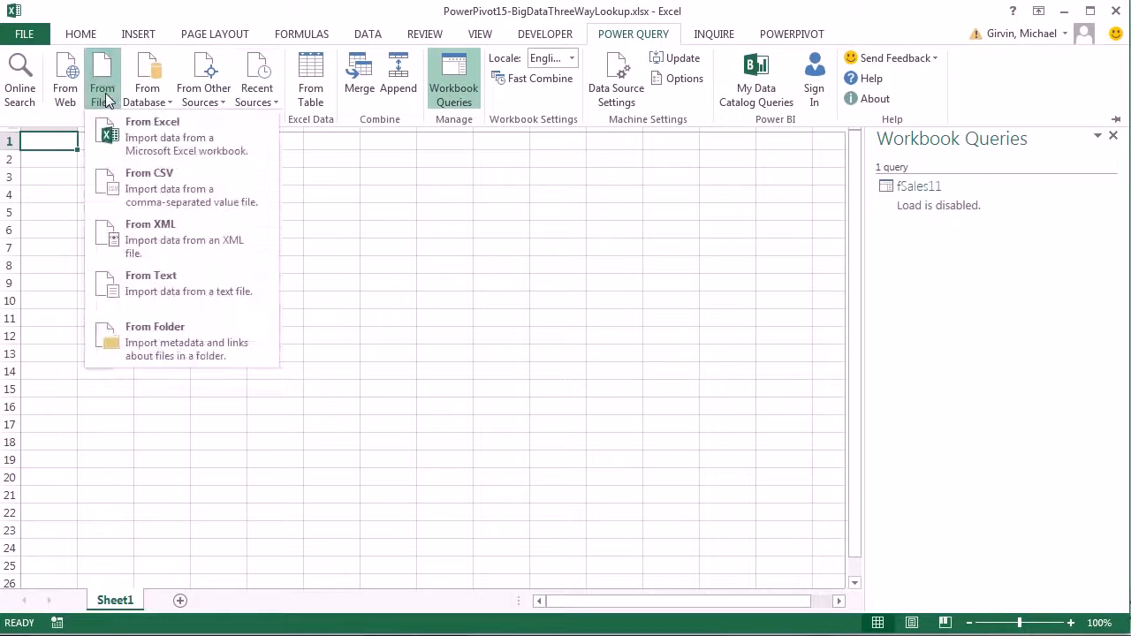
left_click(146, 137)
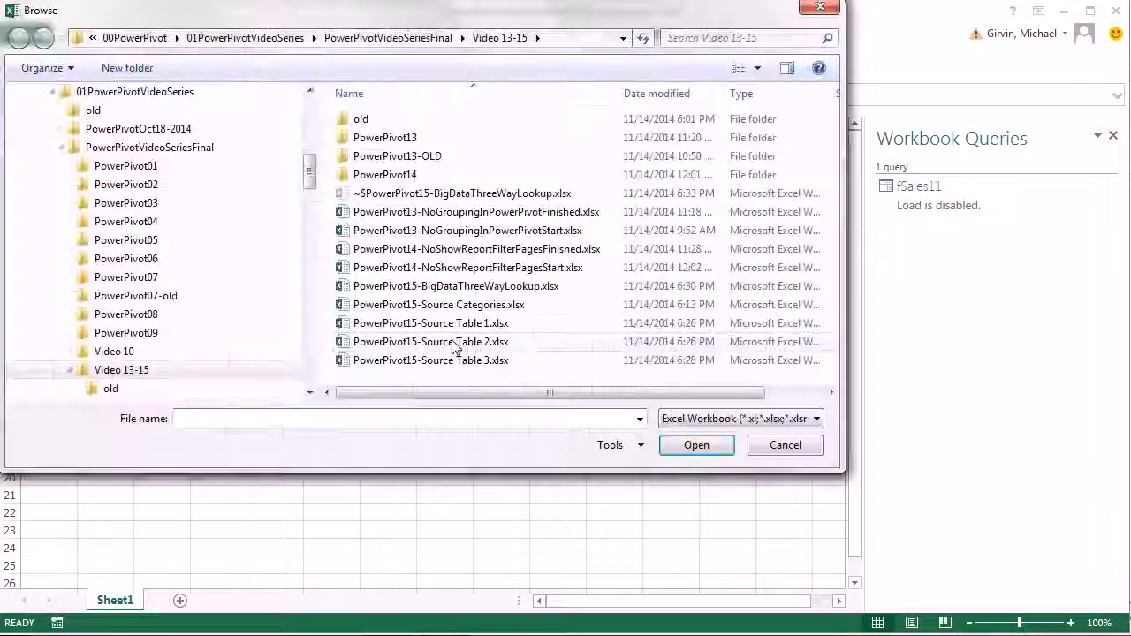
double_click(486, 351)
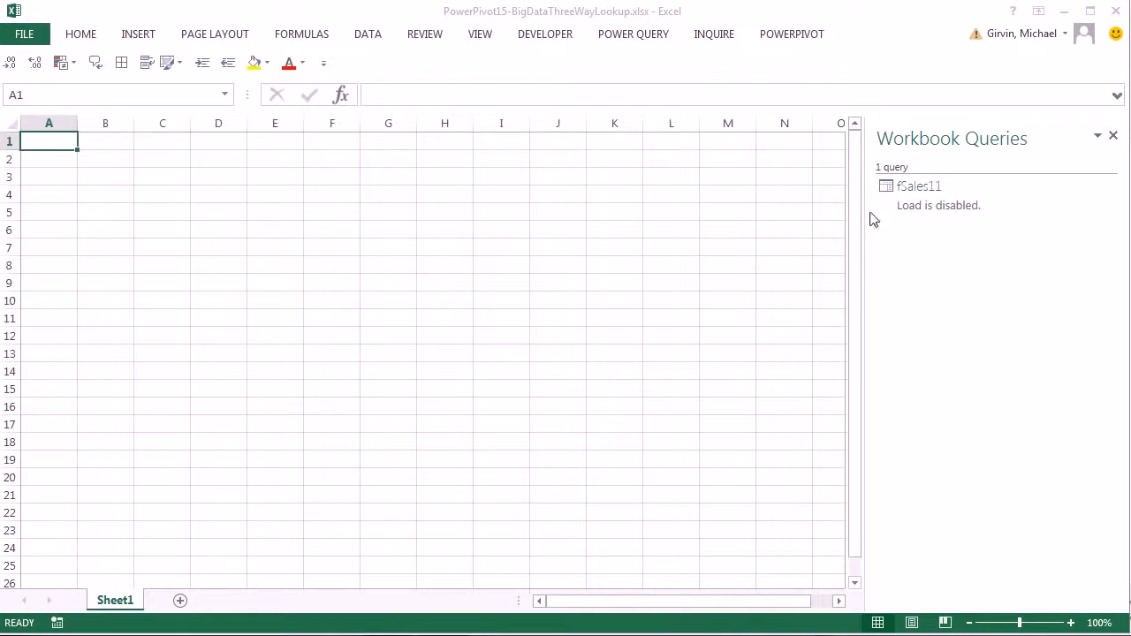
right_click(942, 221)
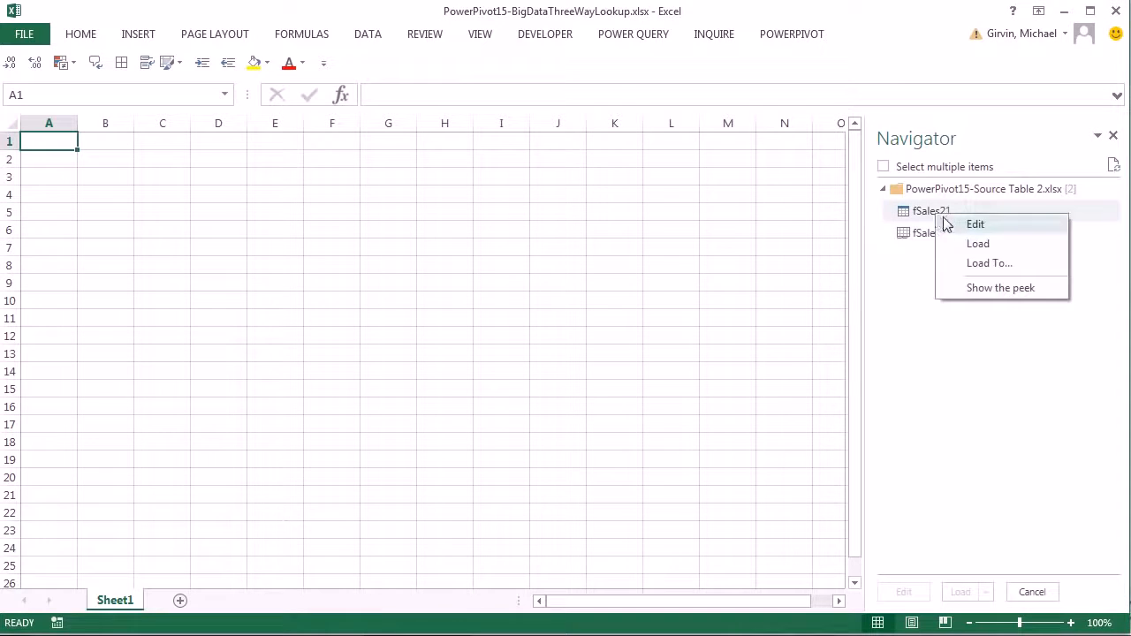
left_click(989, 263)
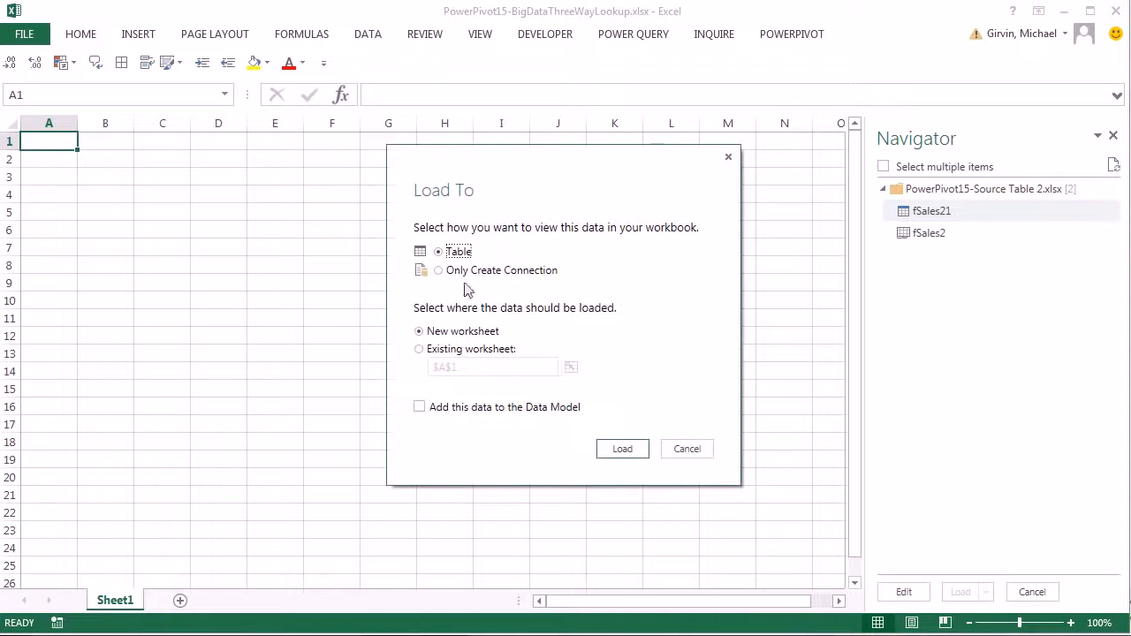
left_click(439, 270)
left_click(623, 450)
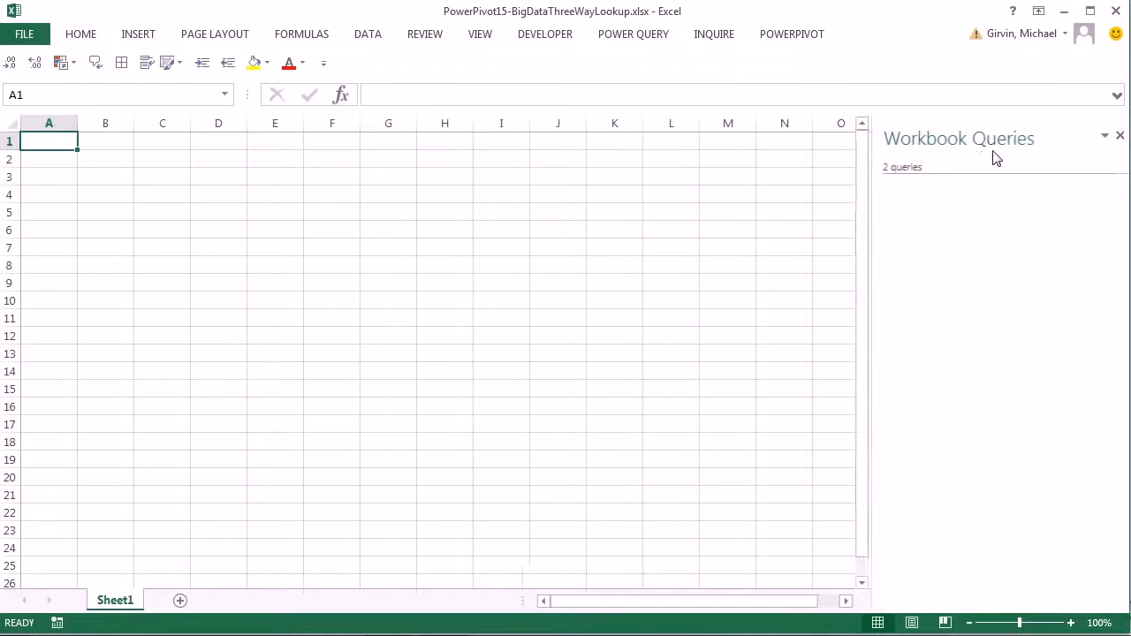
- Import the fSales31 table from PowerPivot15-Source Table 3.xlsx with Power Query as a connection only
left_click(648, 38)
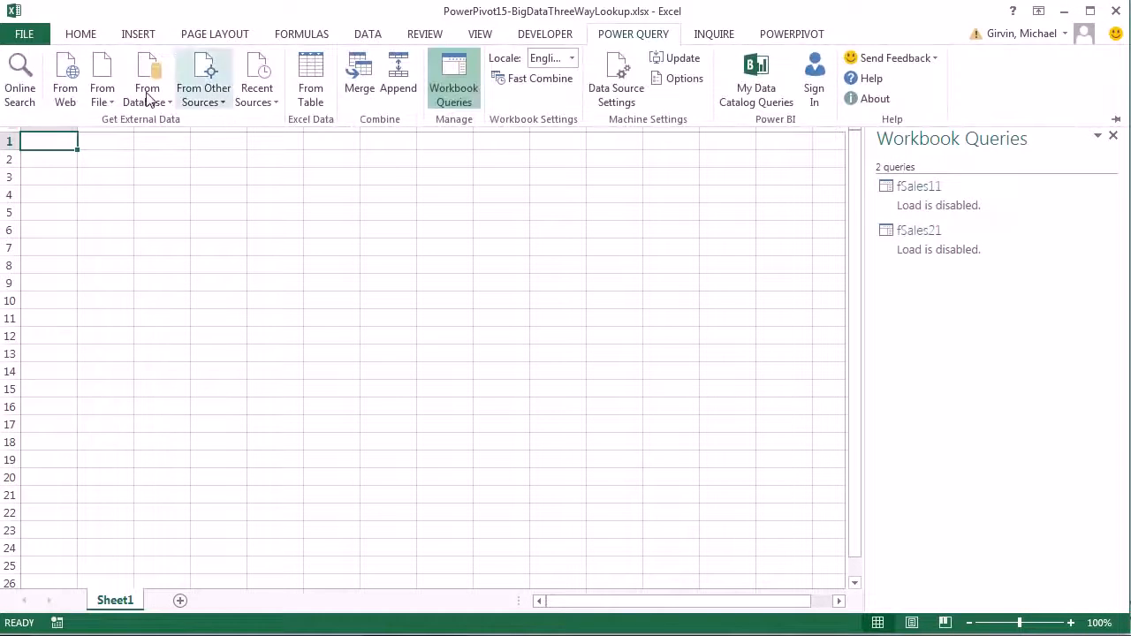
left_click(102, 93)
left_click(153, 135)
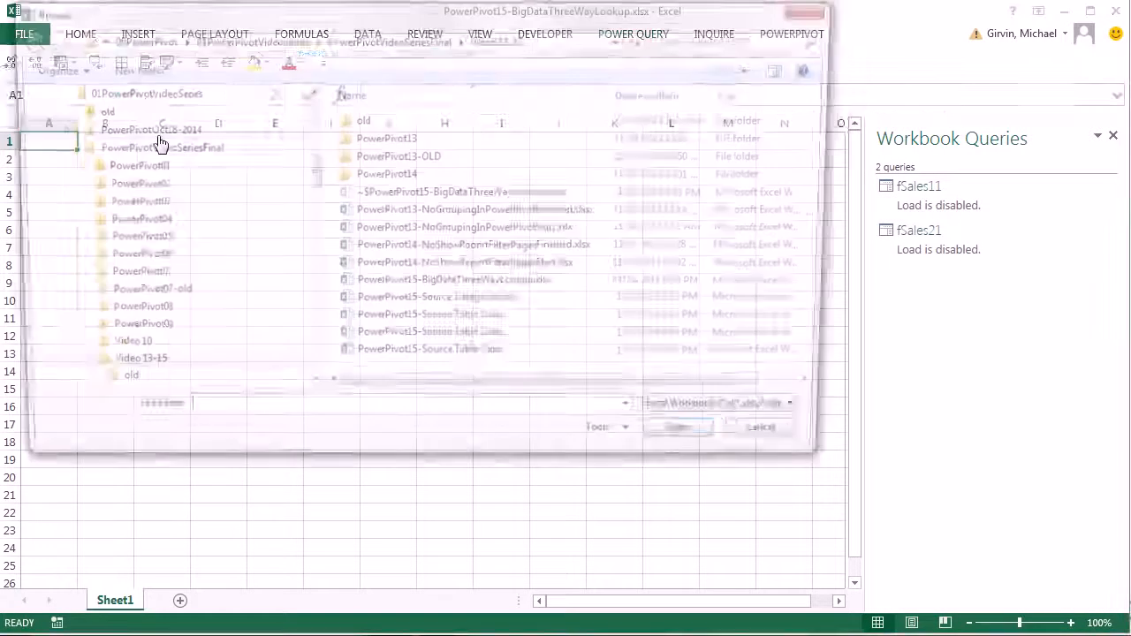
left_click(480, 362)
left_click(697, 445)
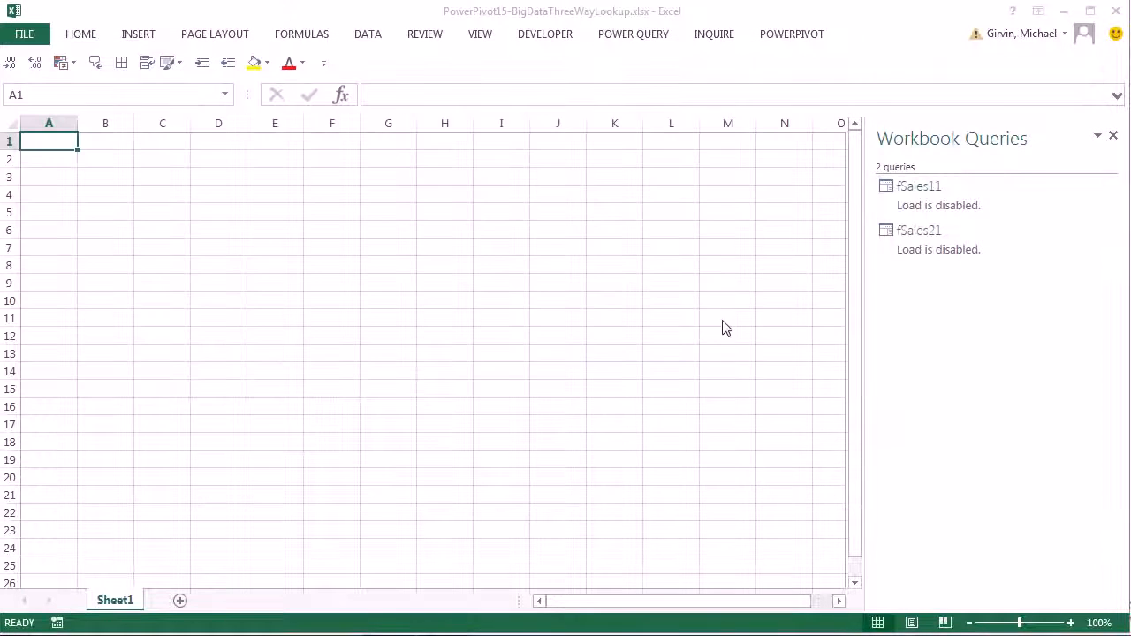
right_click(935, 218)
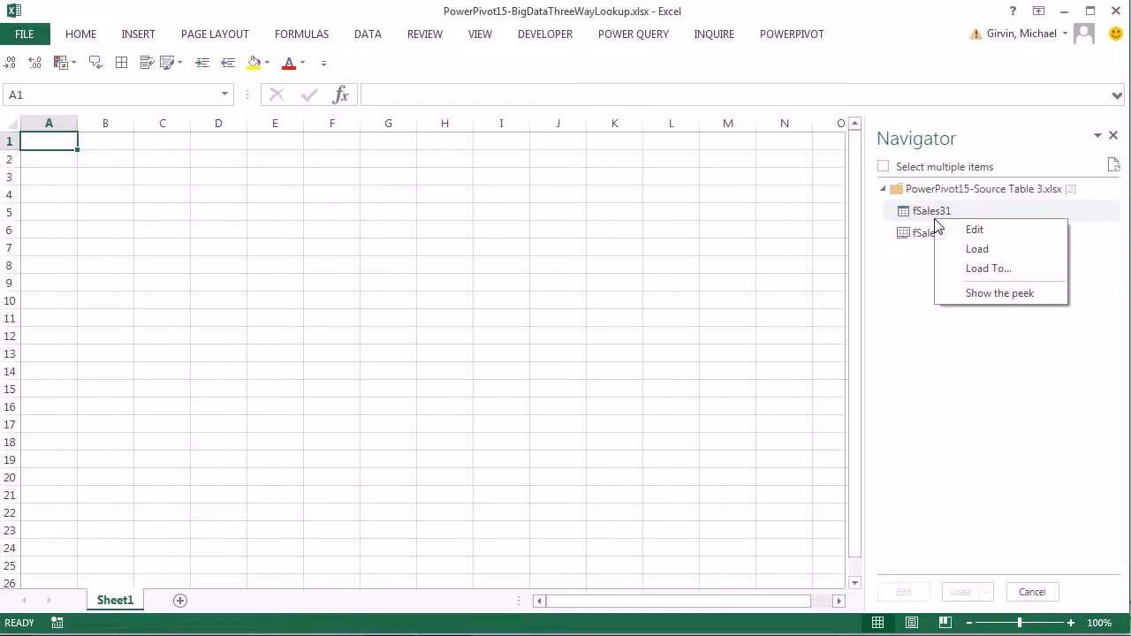
left_click(987, 269)
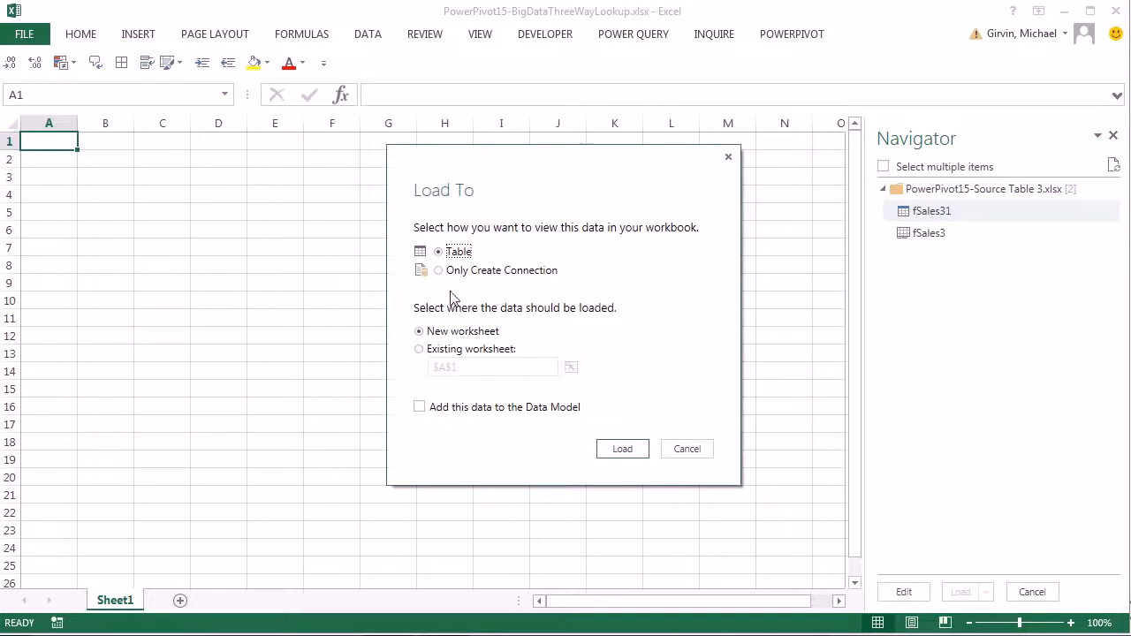
left_click(438, 270)
left_click(623, 449)
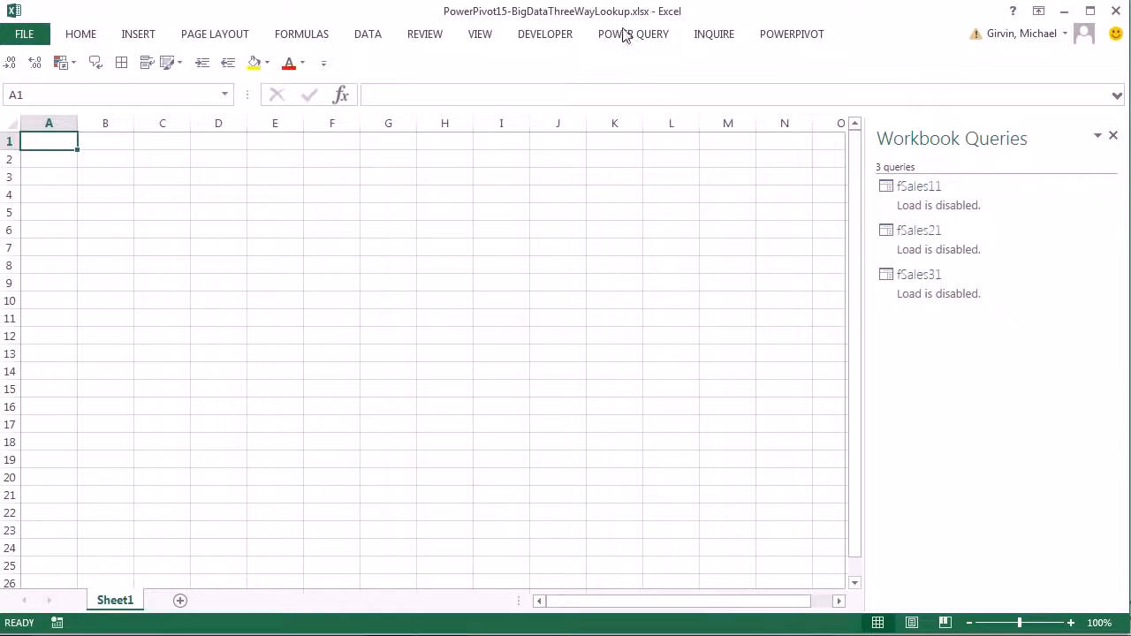
- Append the fSales21 query to fSales11 as the primary table in a new Power Query append query
left_click(630, 43)
left_click(398, 87)
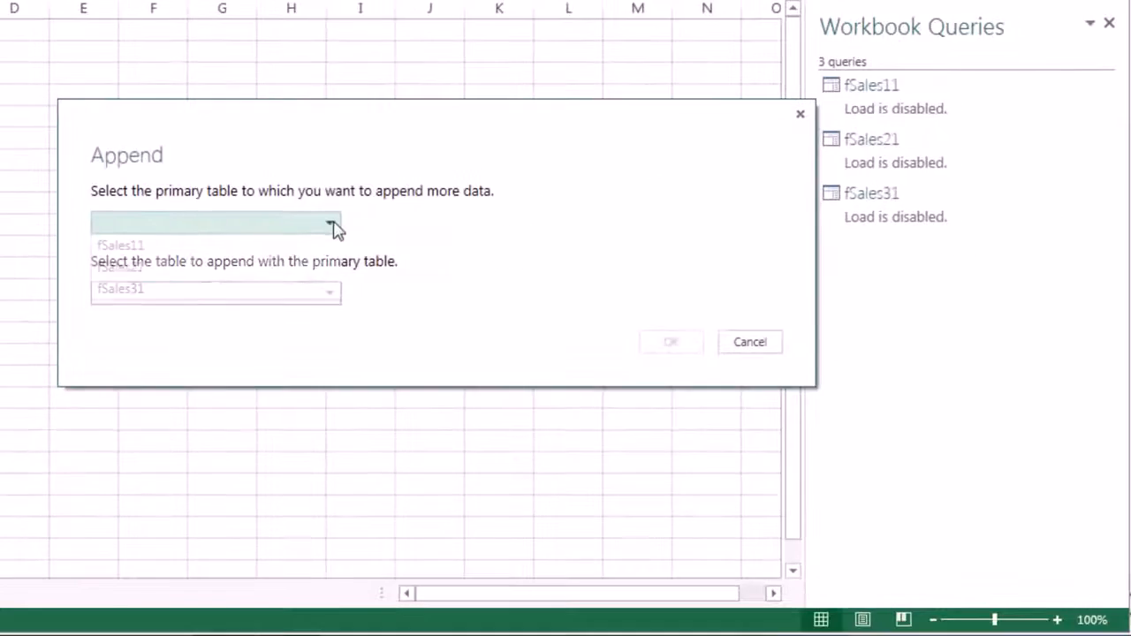
left_click(331, 222)
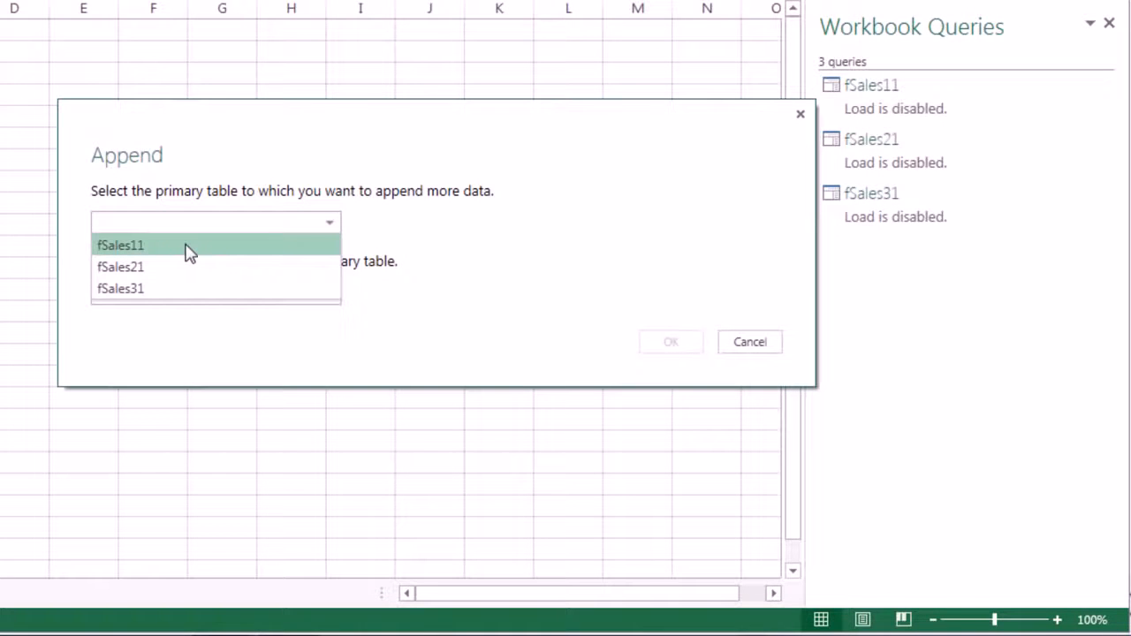
left_click(186, 246)
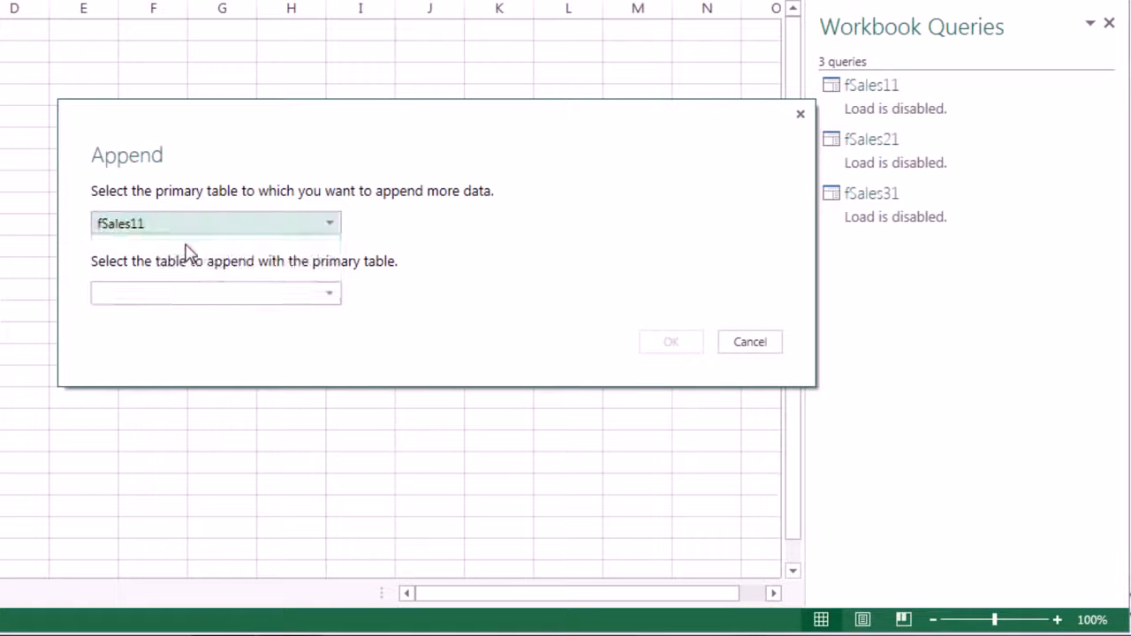
left_click(328, 295)
left_click(170, 339)
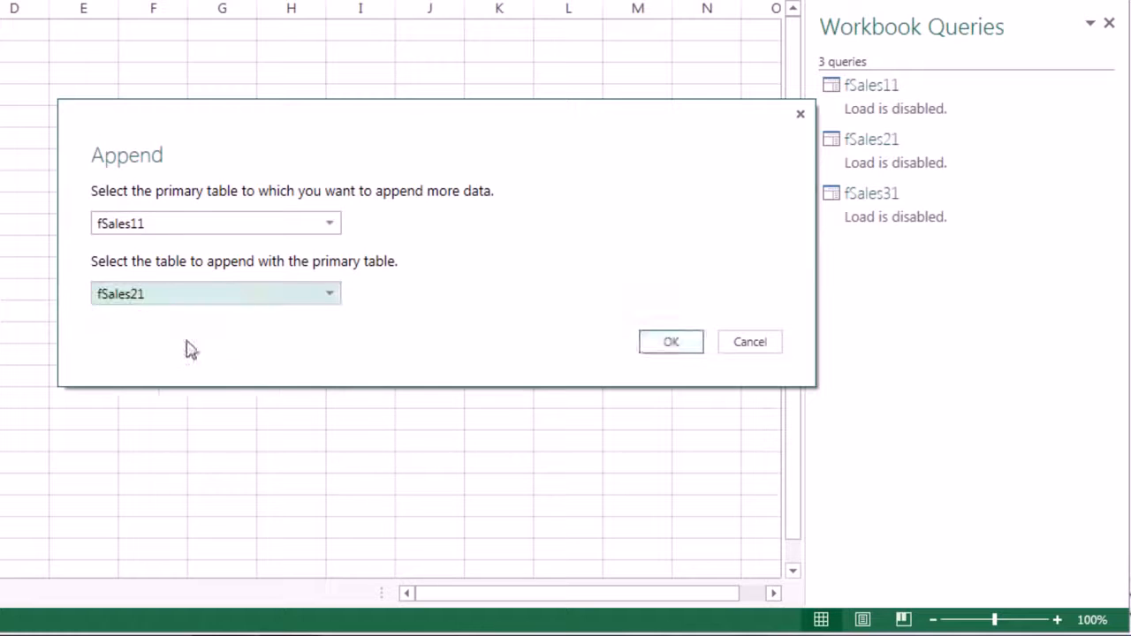
left_click(683, 351)
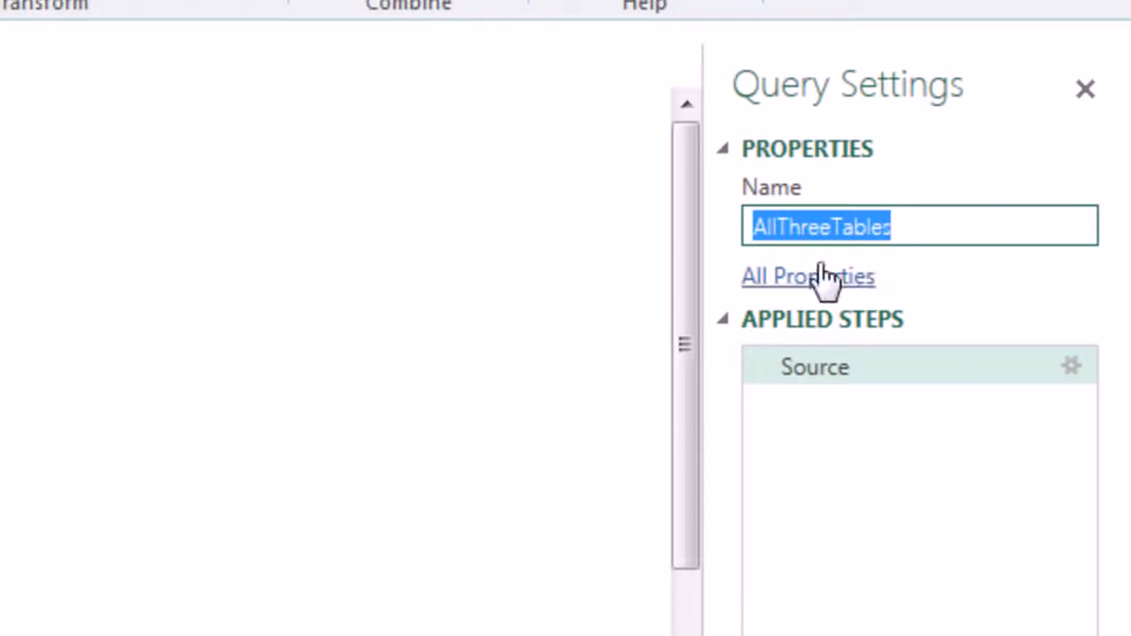
- Name the appended query AllThreeTables and append the fSales31 table to it
left_click(935, 225)
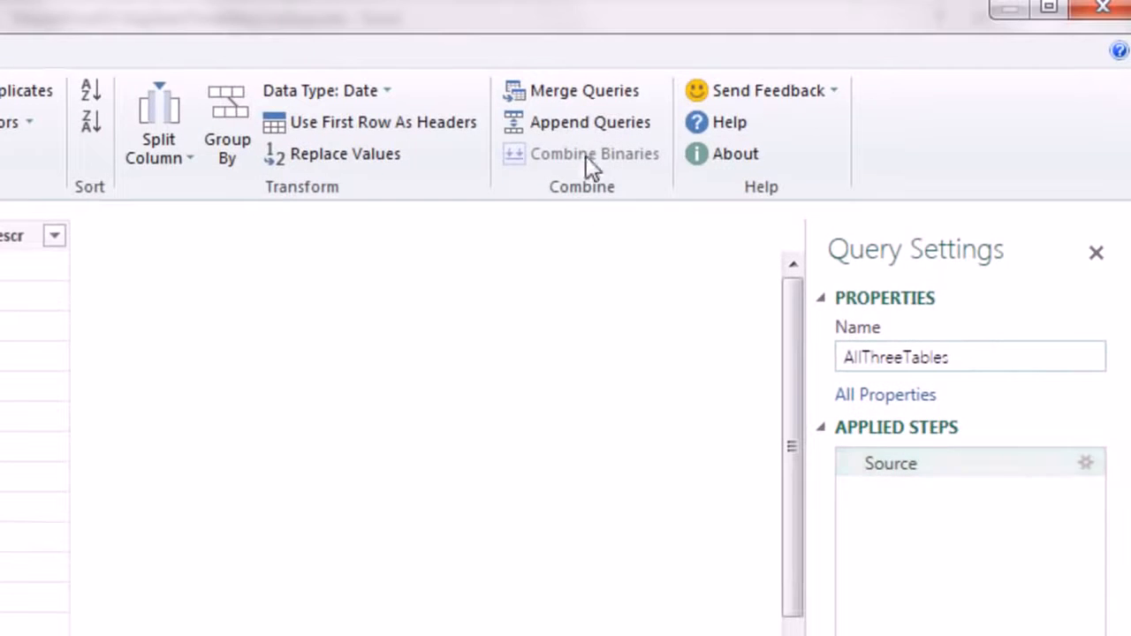
left_click(571, 127)
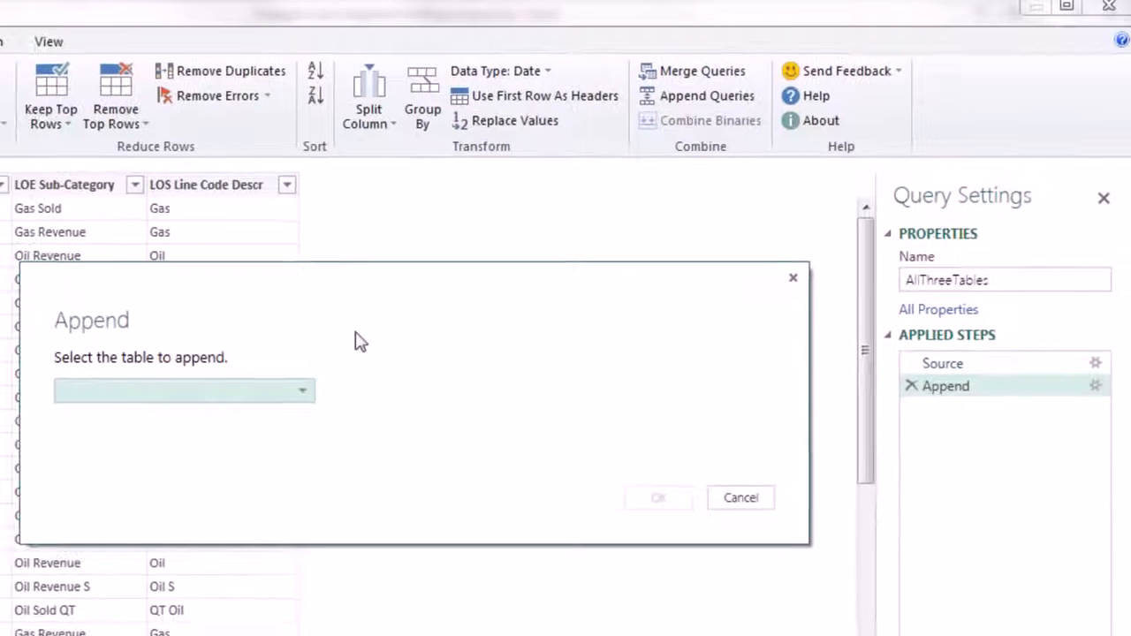
left_click(290, 396)
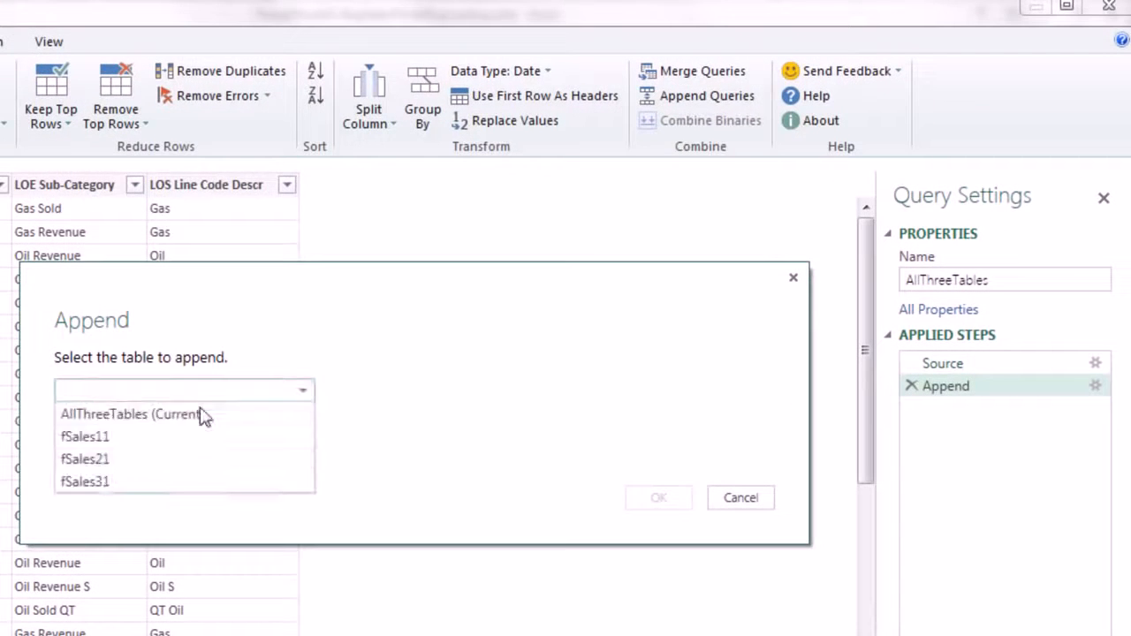
left_click(97, 482)
left_click(658, 498)
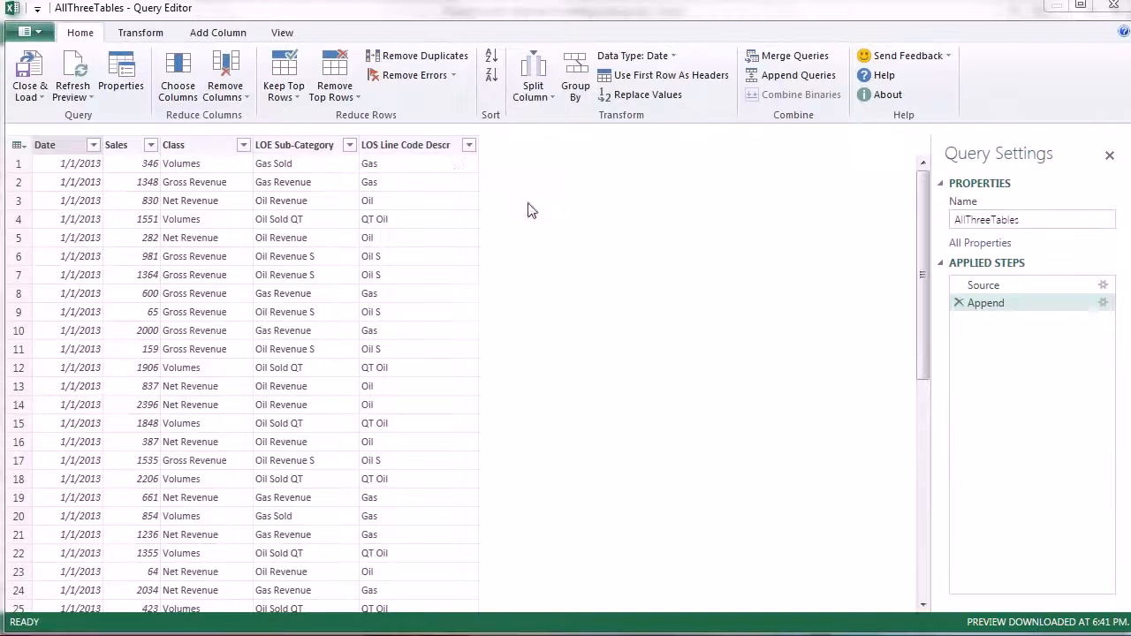
- Load AllThreeTables as a connection only, added to the Data Model, and save the workbook
left_click(43, 99)
left_click(64, 137)
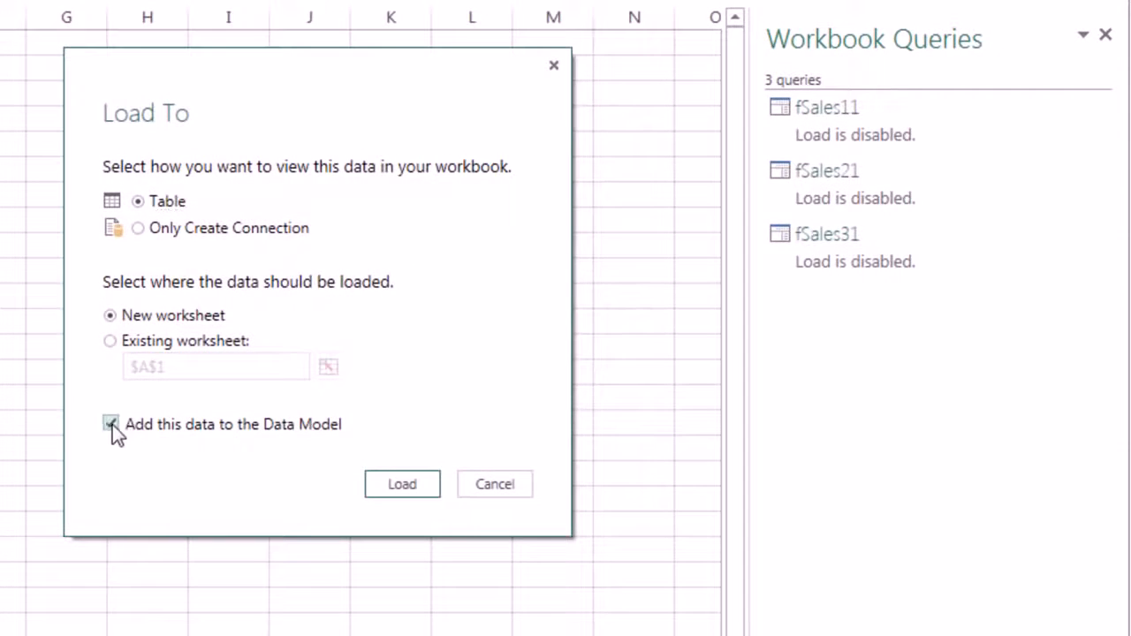
left_click(140, 229)
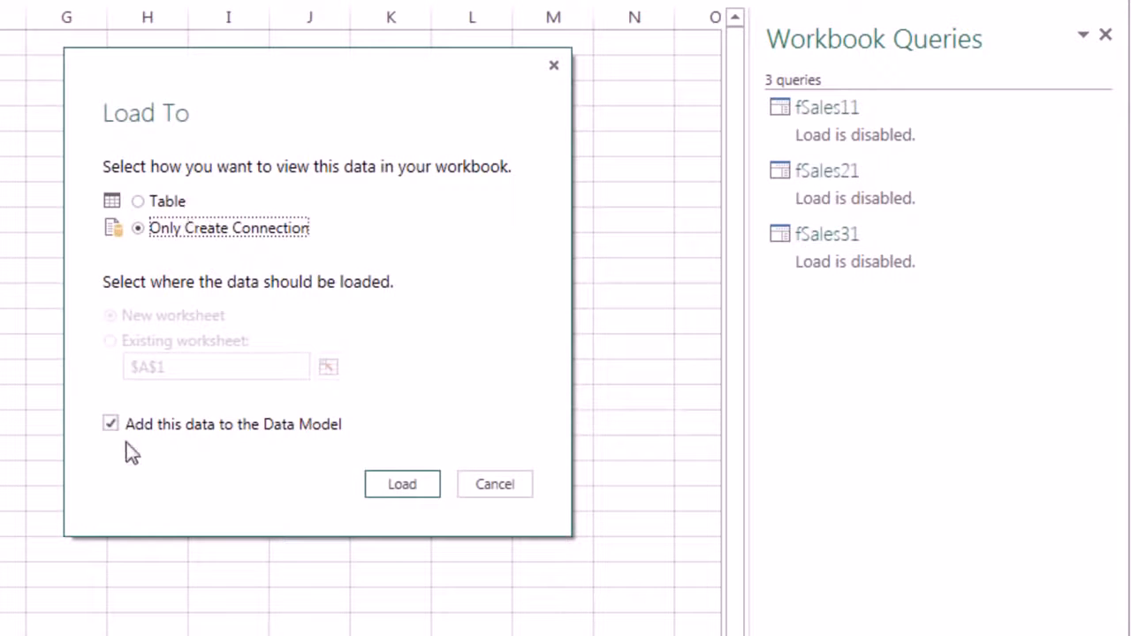
left_click(418, 491)
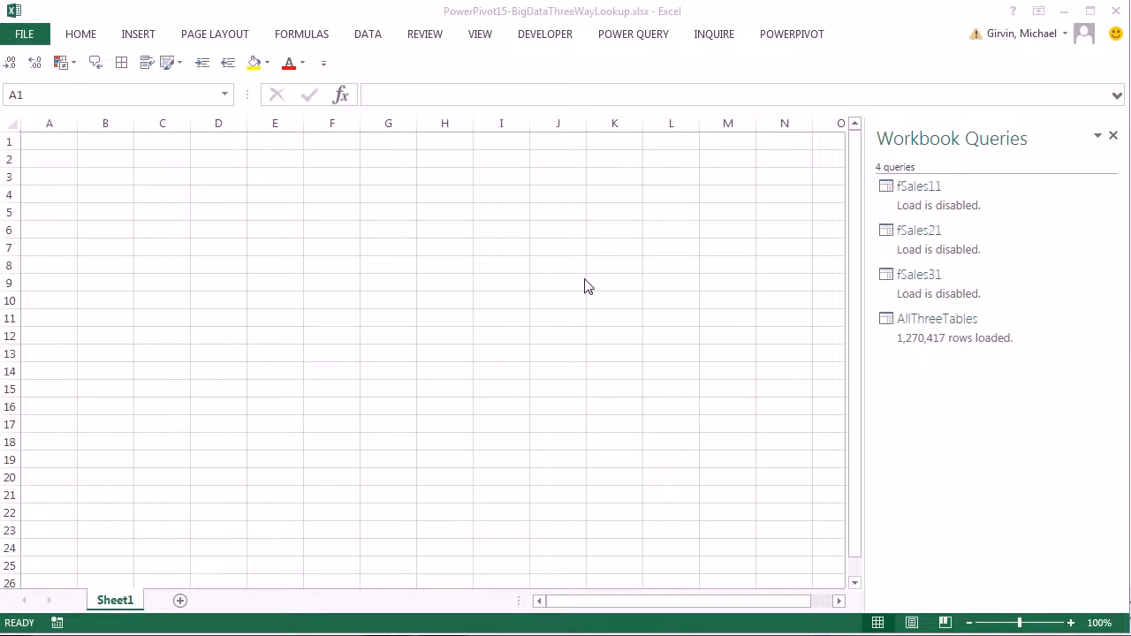
key("ctrl+s")
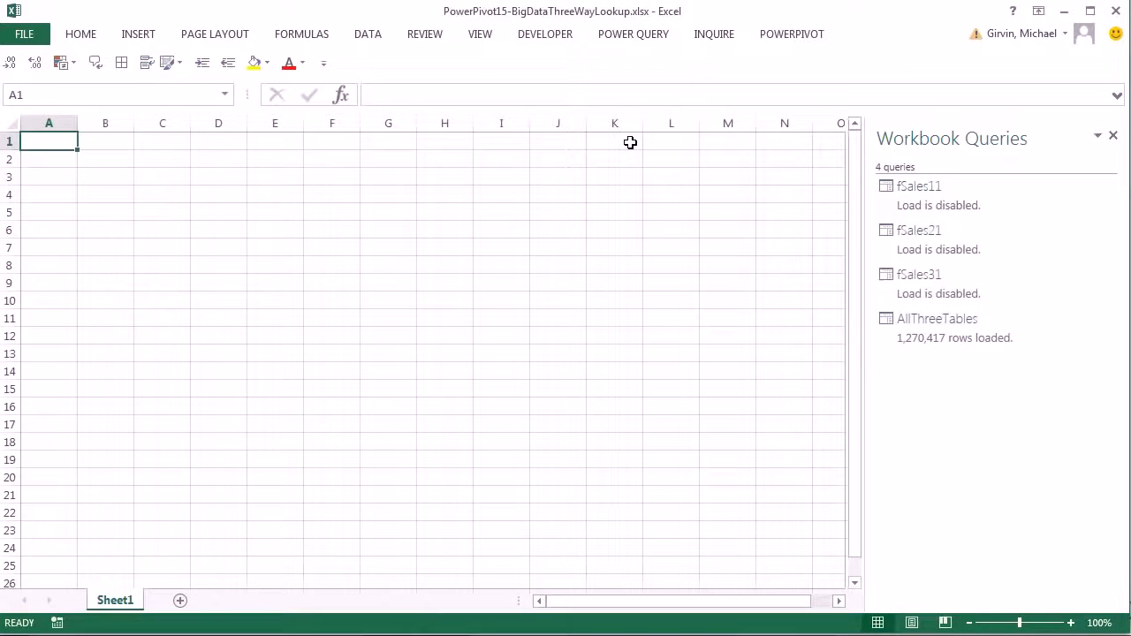
- View the AllThreeTables table in the PowerPivot data model window, and return to the Excel workbook
left_click(791, 35)
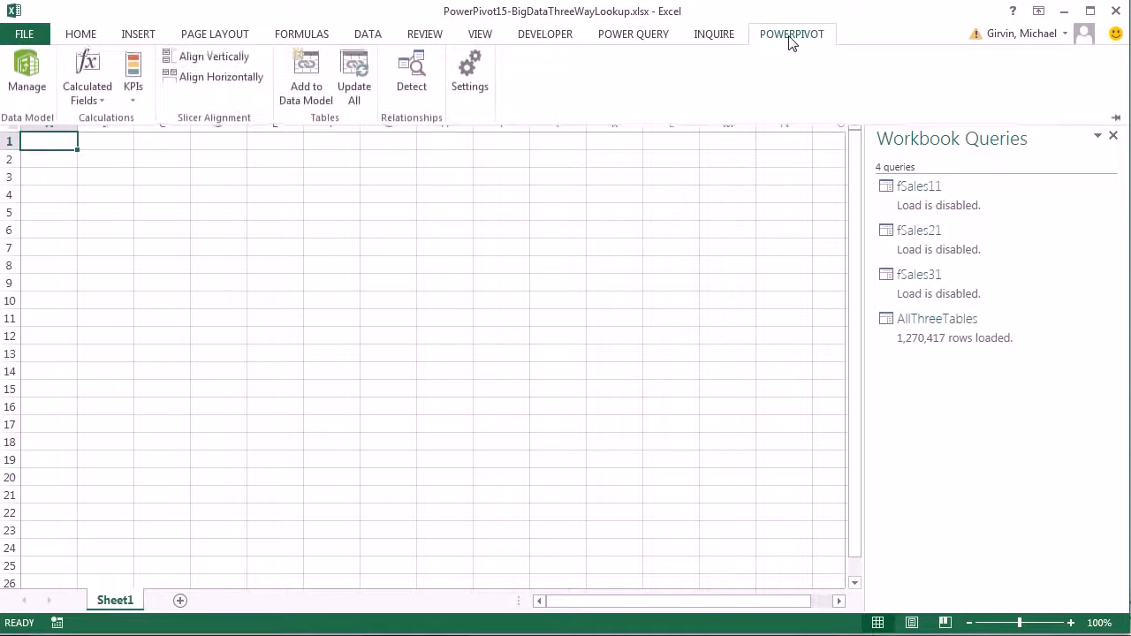
key("Escape")
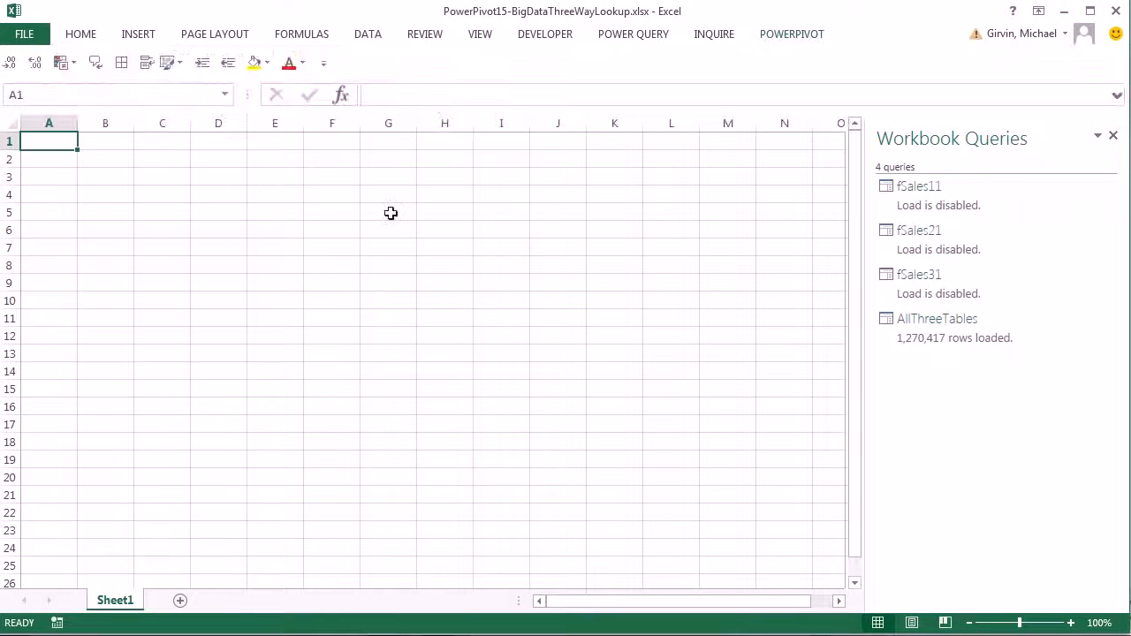
key("alt")
key("b")
key("m")
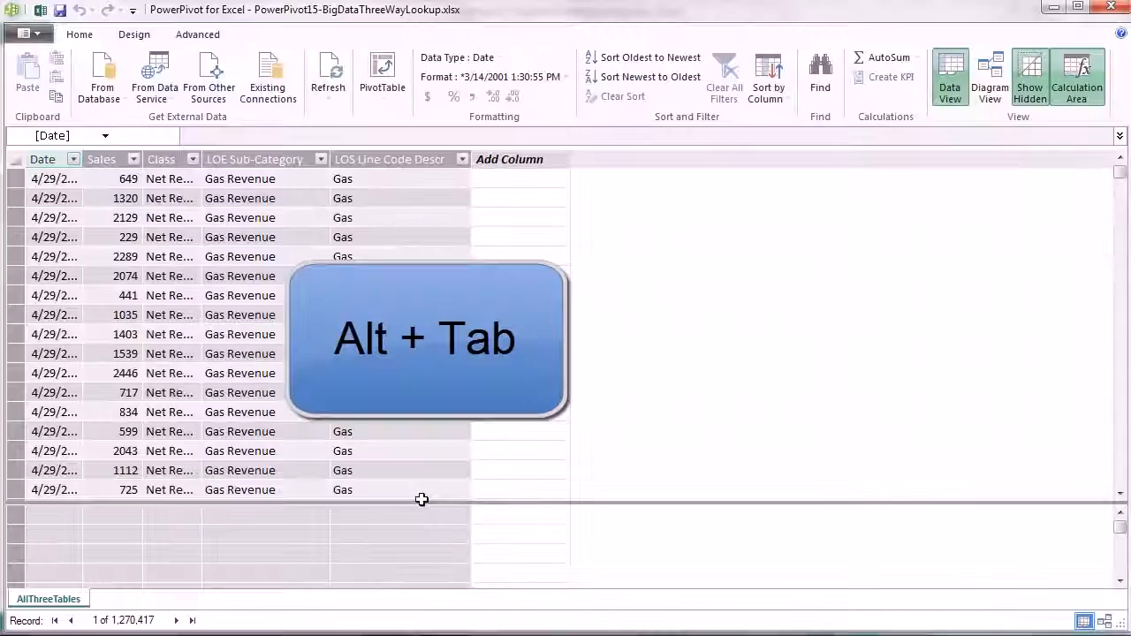
key("alt+Tab")
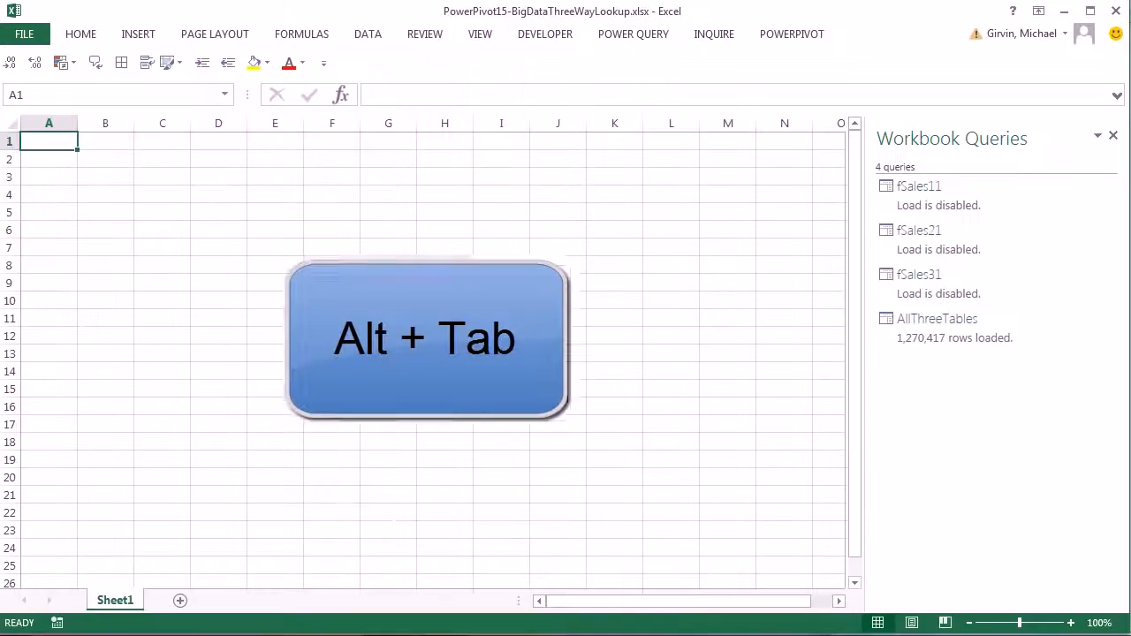
- Open the Categories sheet of PowerPivot15-Source Categories.xlsx in the Query Editor and use its first row as headers
left_click(644, 39)
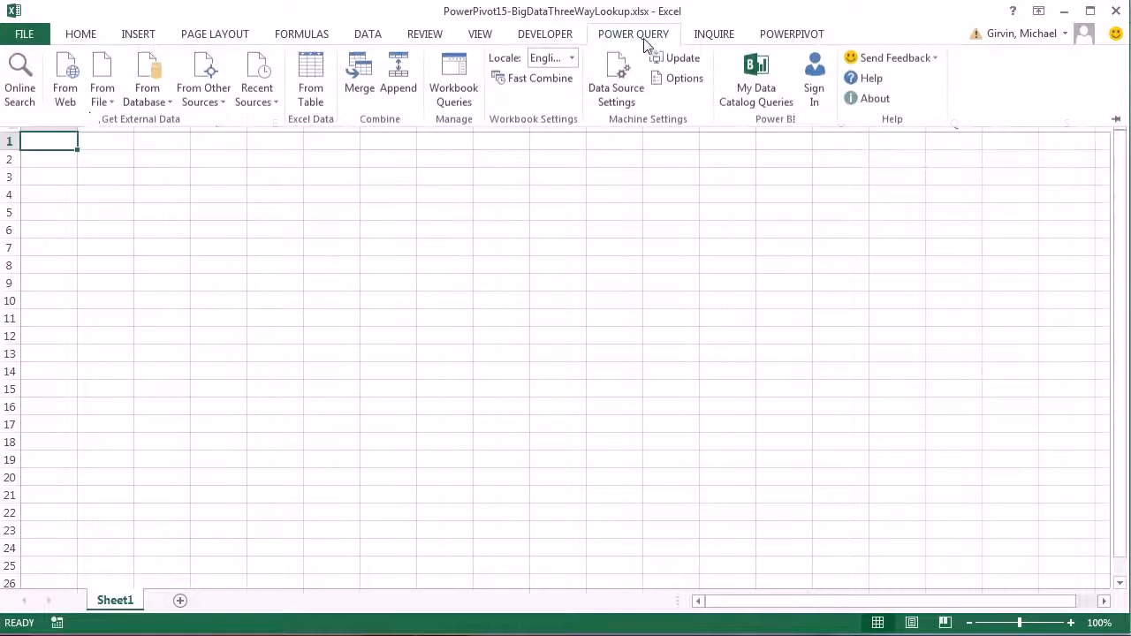
left_click(102, 93)
left_click(128, 144)
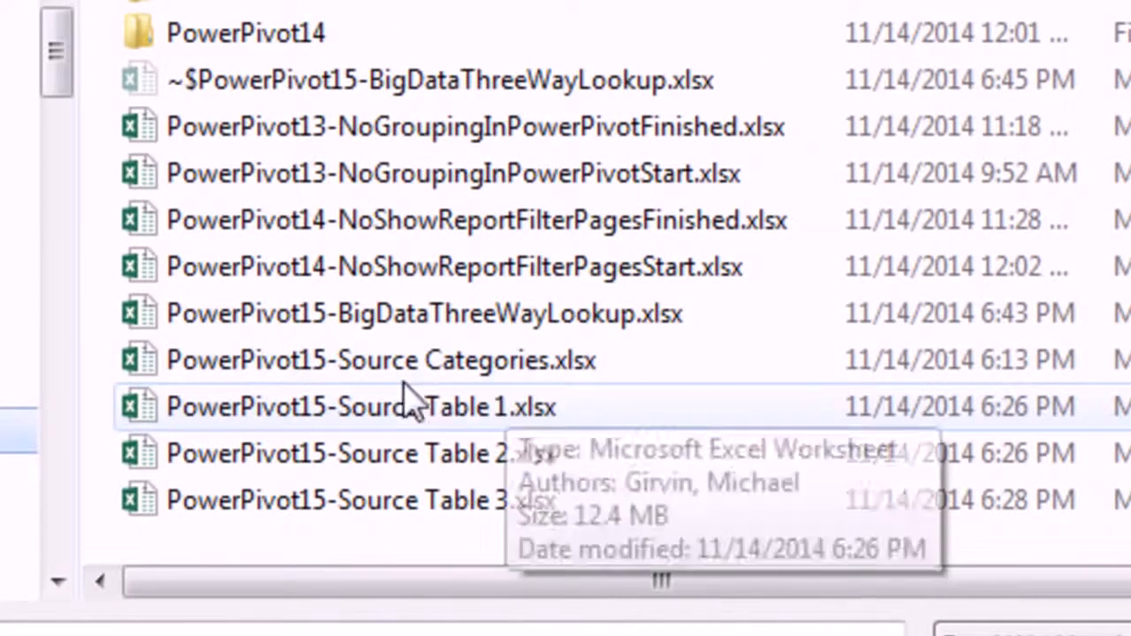
double_click(386, 371)
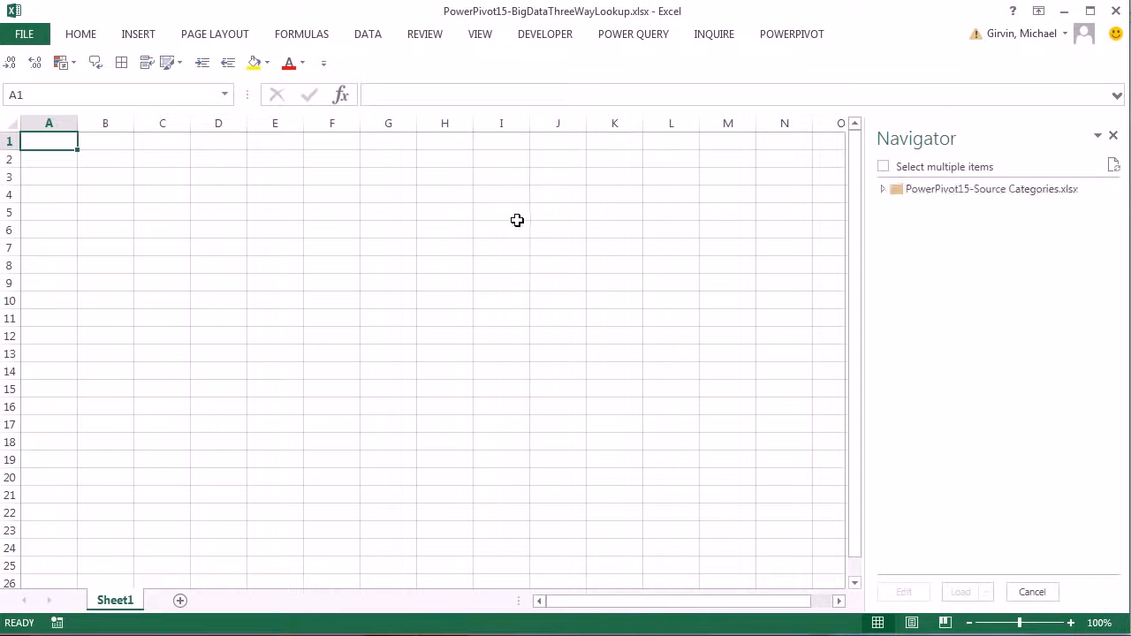
right_click(907, 210)
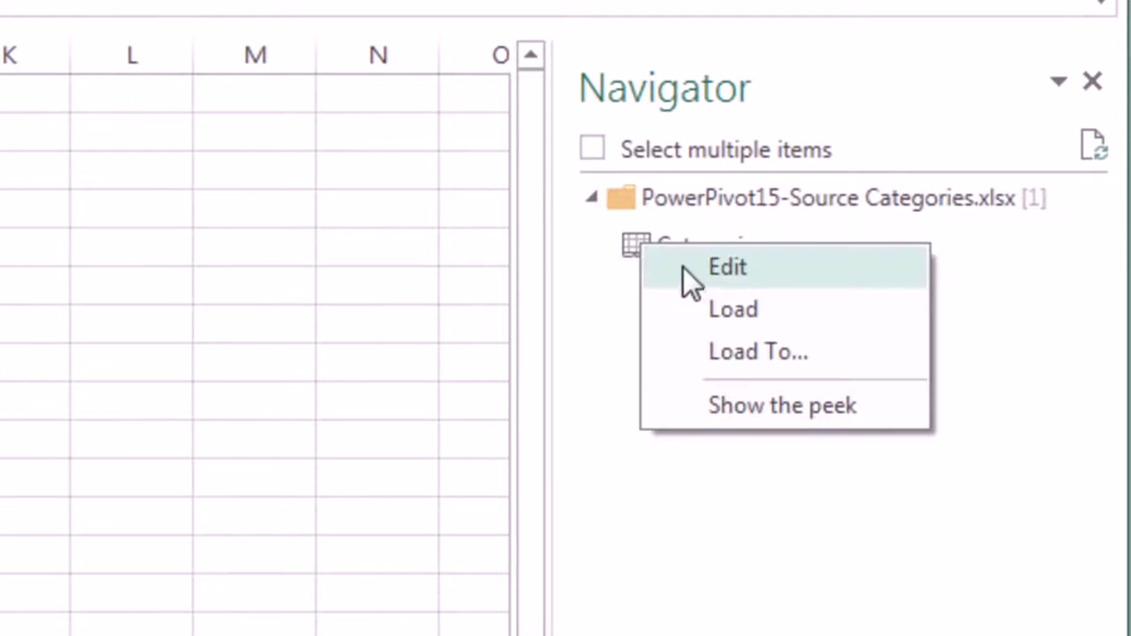
left_click(695, 274)
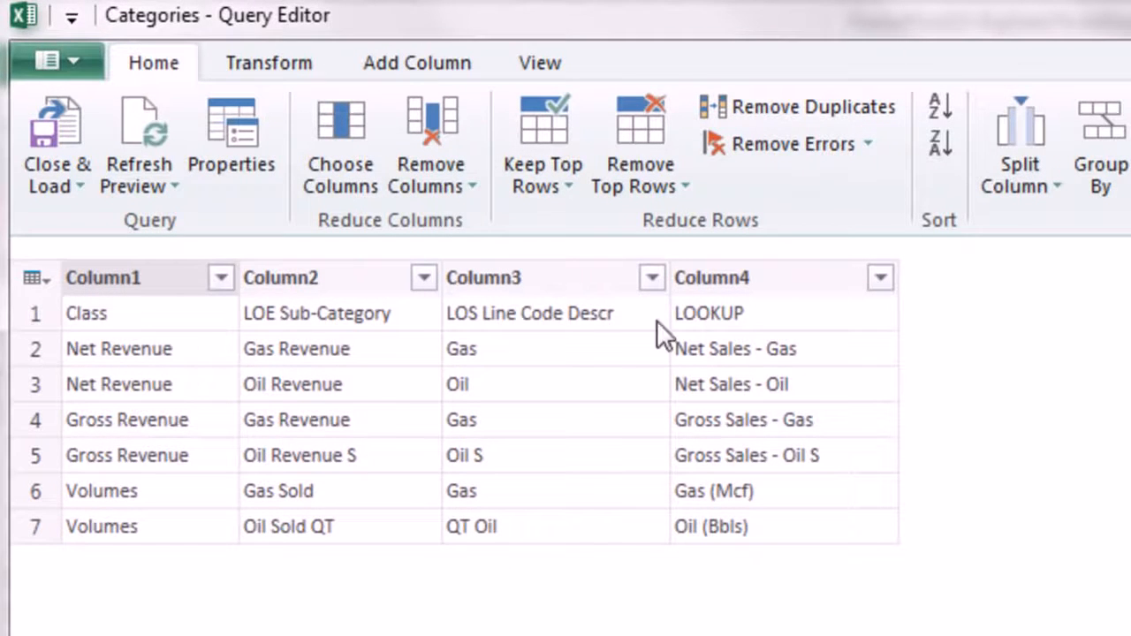
left_click(45, 281)
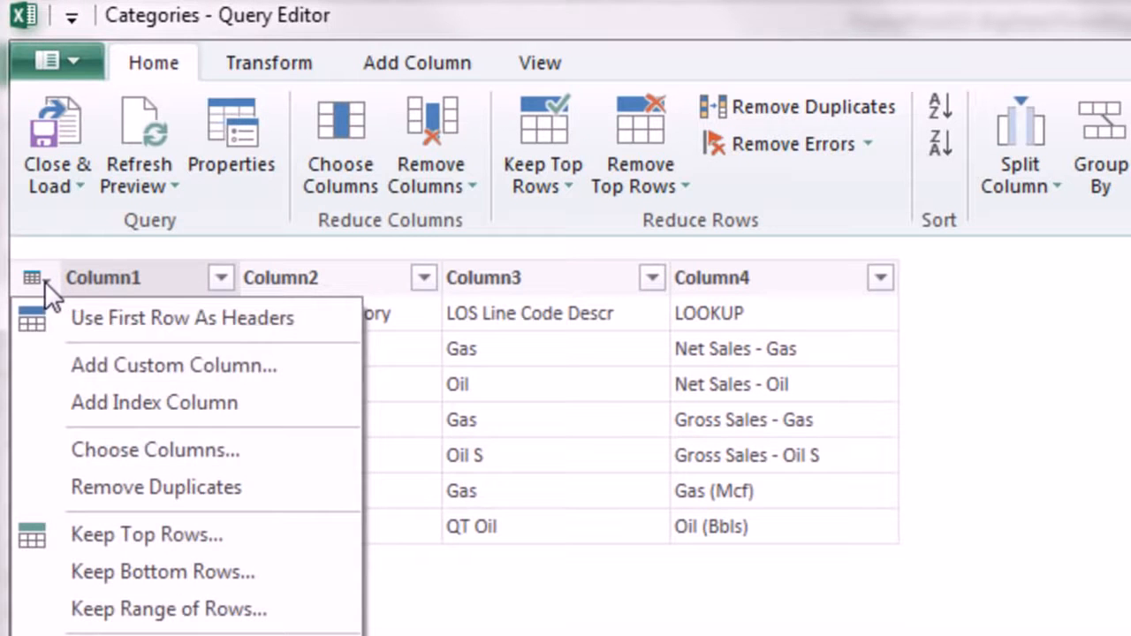
left_click(100, 320)
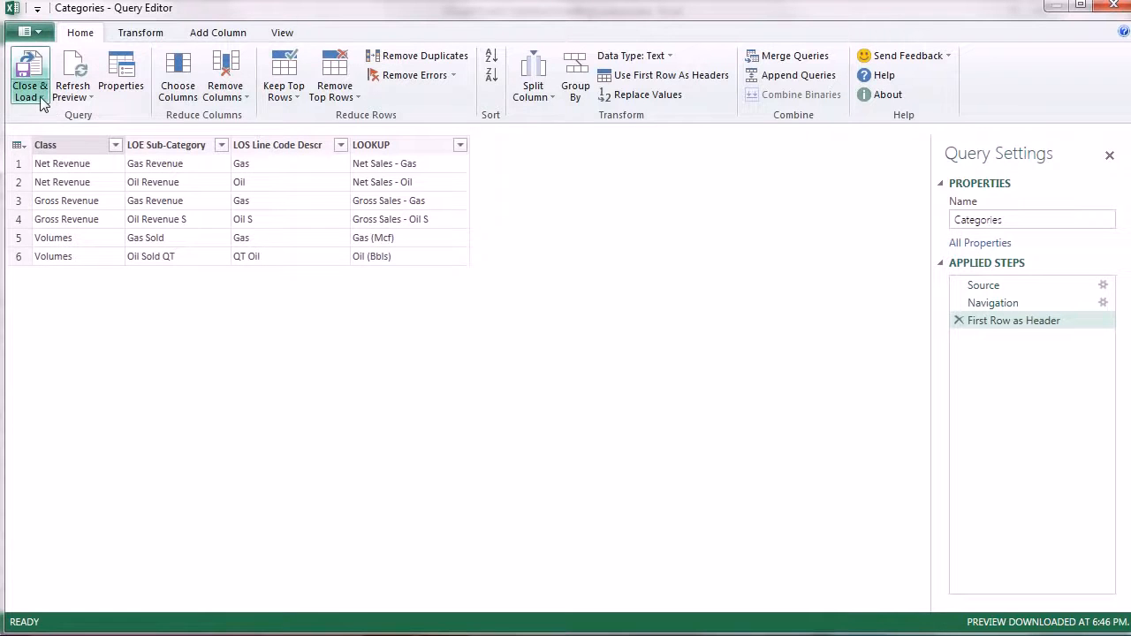
- Load the Categories query as a connection only and add its data to the Data Model
left_click(29, 97)
left_click(56, 142)
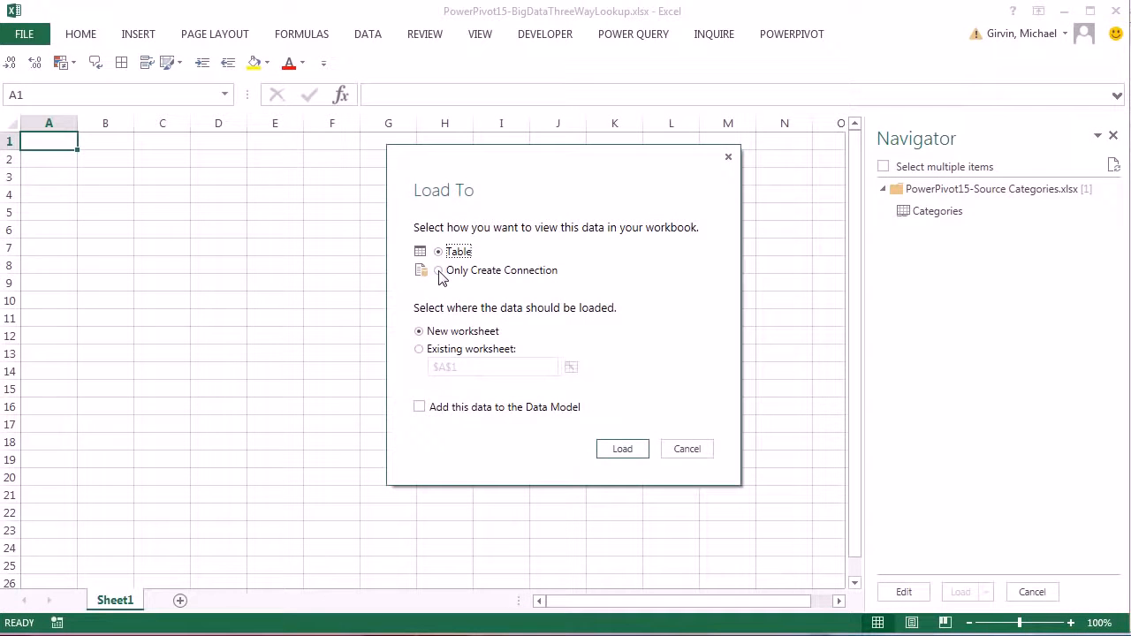
left_click(440, 272)
left_click(419, 408)
left_click(623, 453)
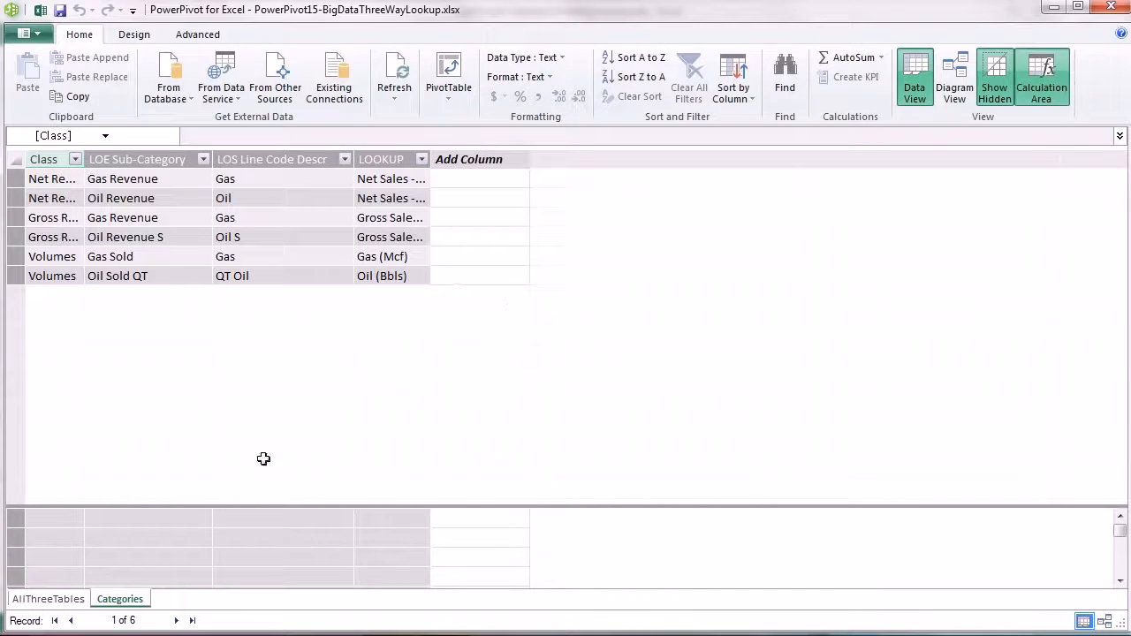
- In the PowerPivot window's Categories table, widen the Class and LOOKUP columns and add a column named JoinToGetPrimary
left_click_drag(84, 159, 135, 160)
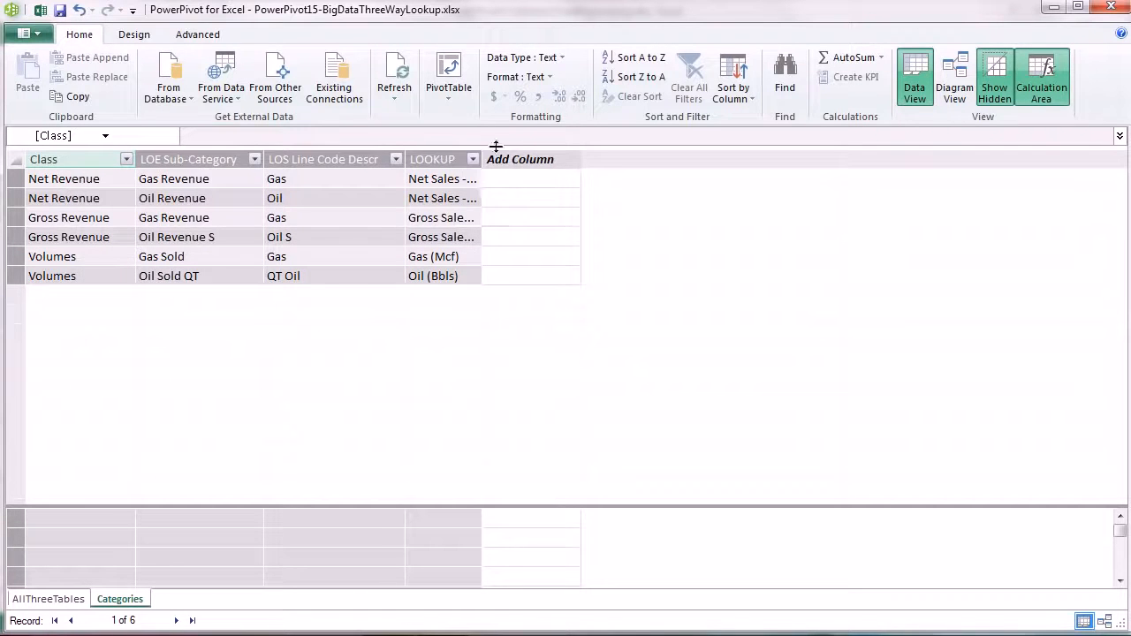
left_click_drag(481, 160, 525, 161)
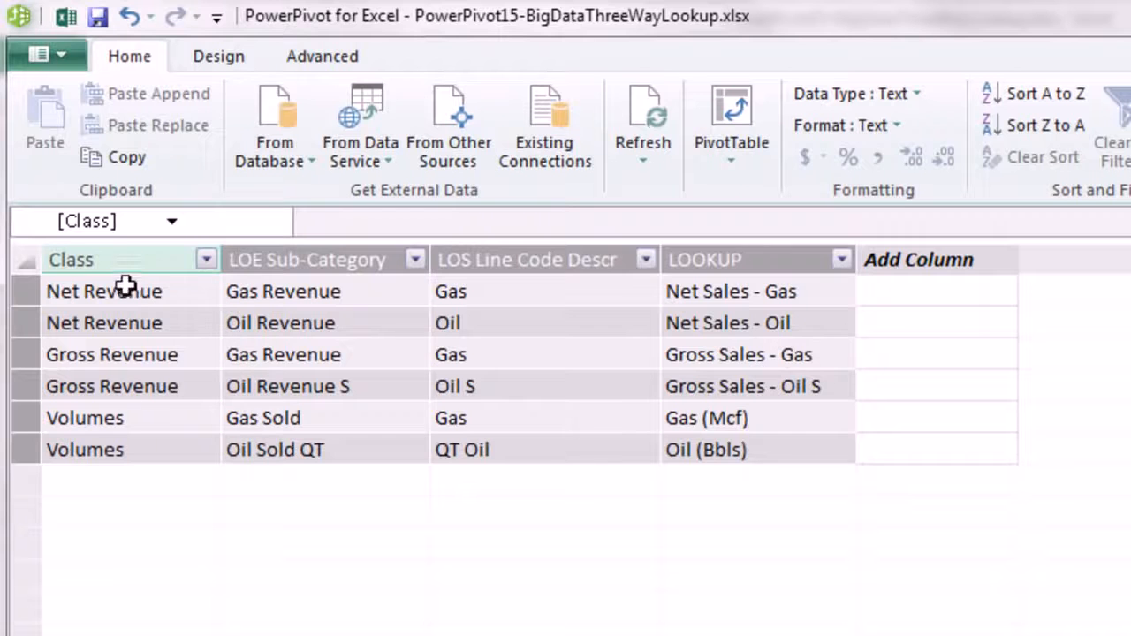
left_click(918, 257)
double_click(919, 255)
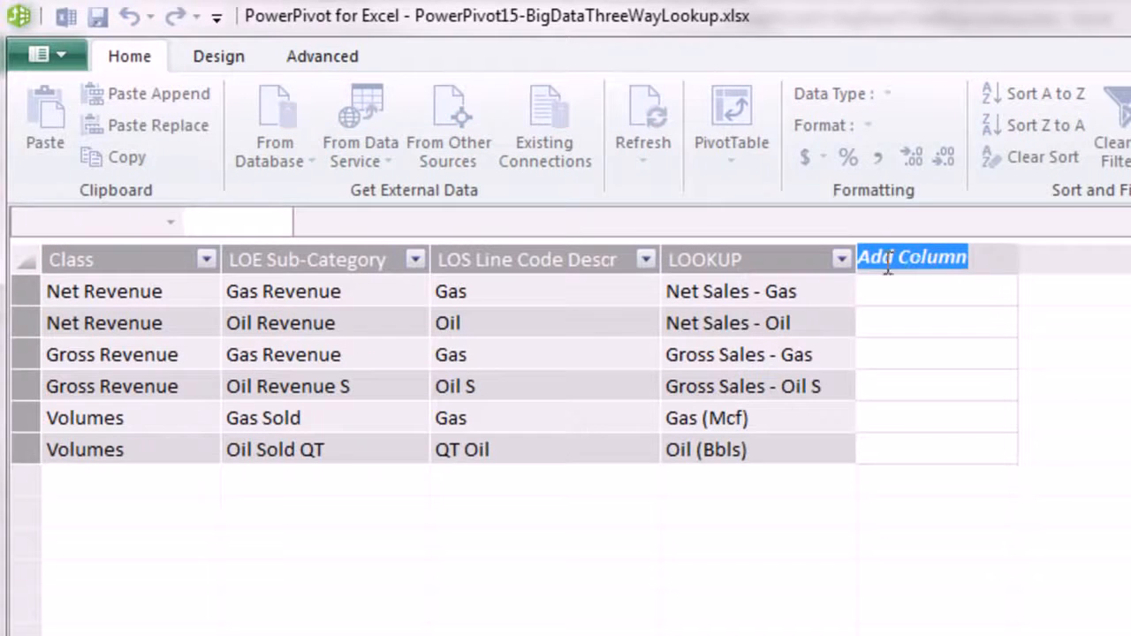
type("JoinToGetPrimary")
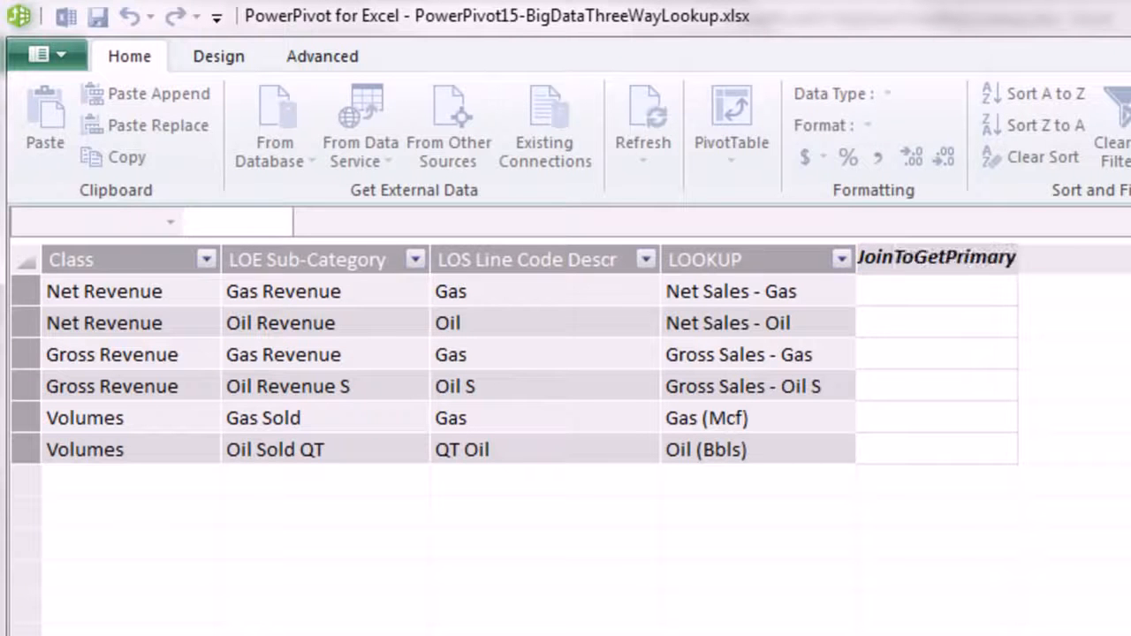
key("Return")
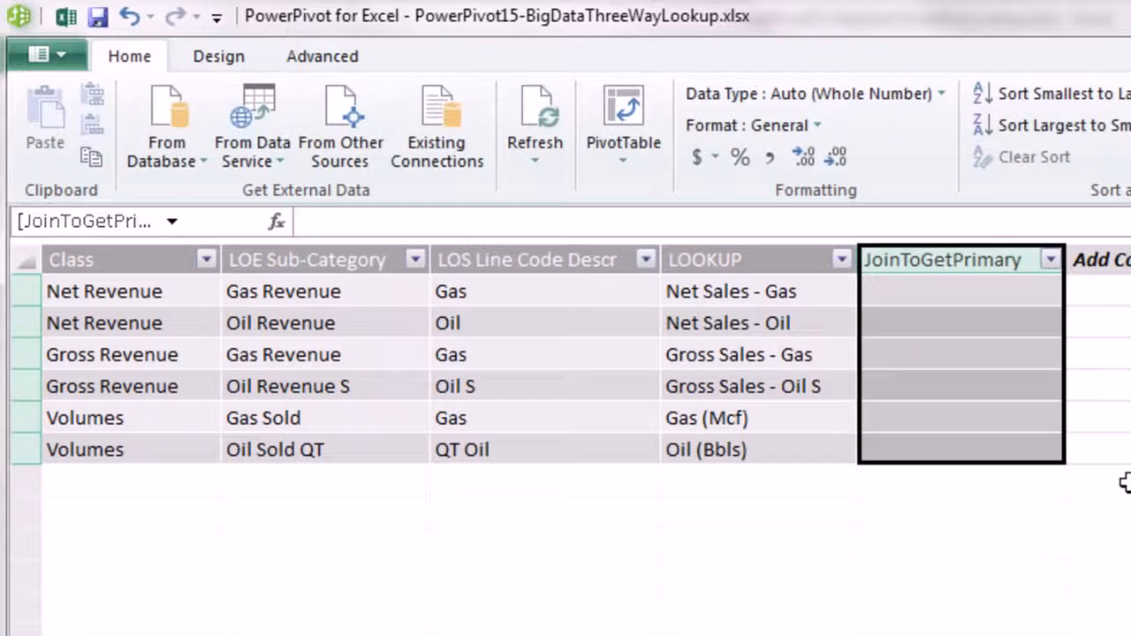
- Start the JoinToGetPrimary column's formula in Categories with =Categories[Class]& as its first part
type("=")
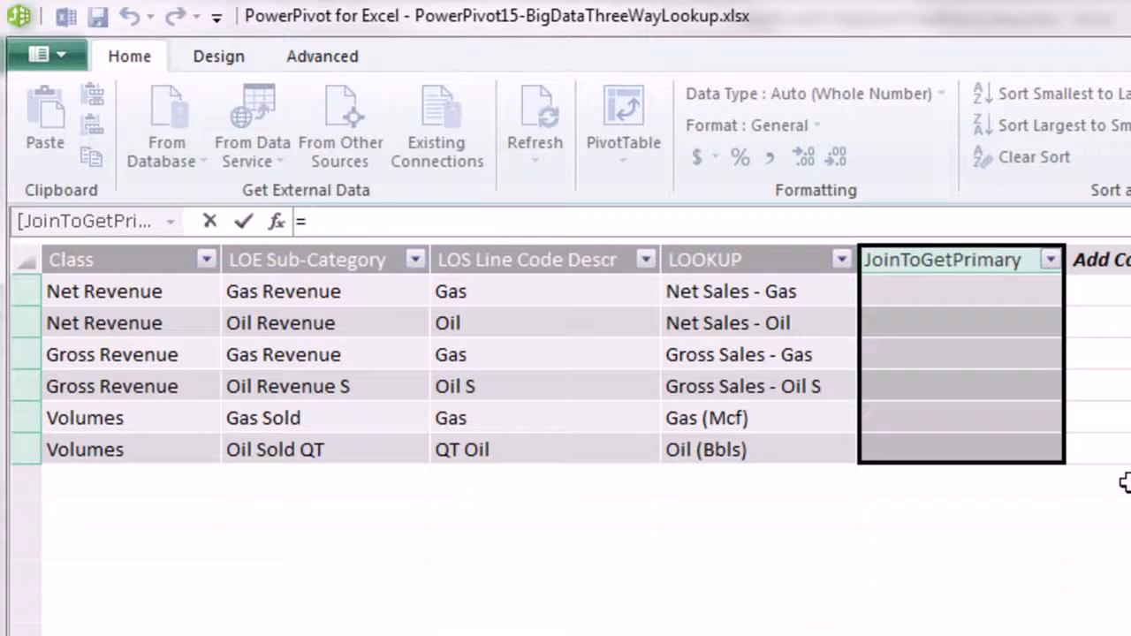
type("c")
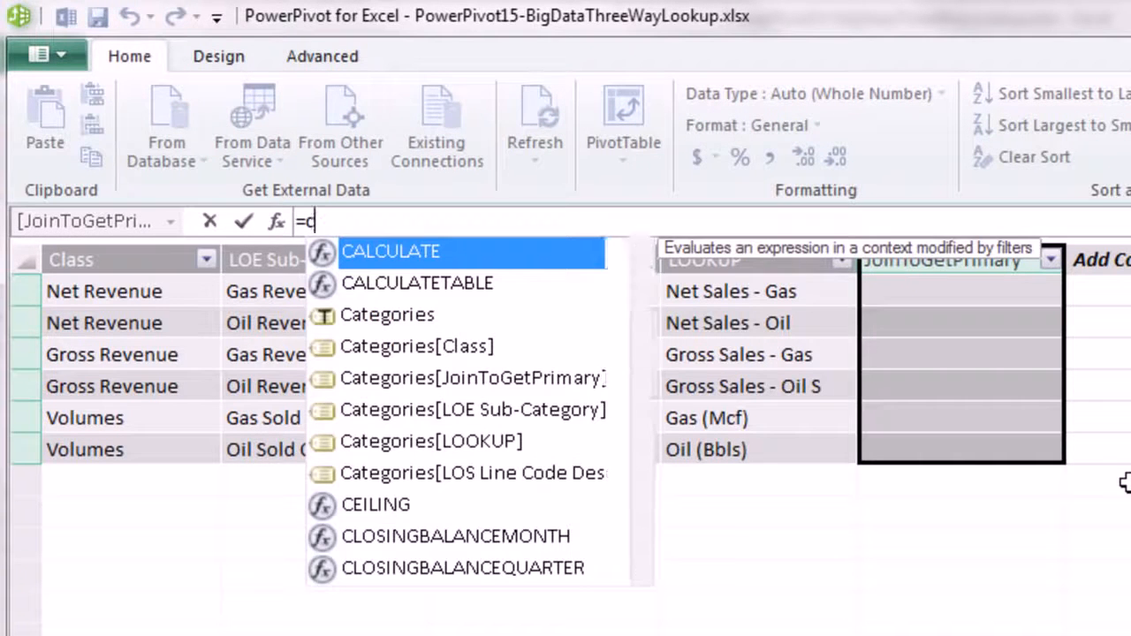
type("a")
key("Down")
key("Down")
key("Down")
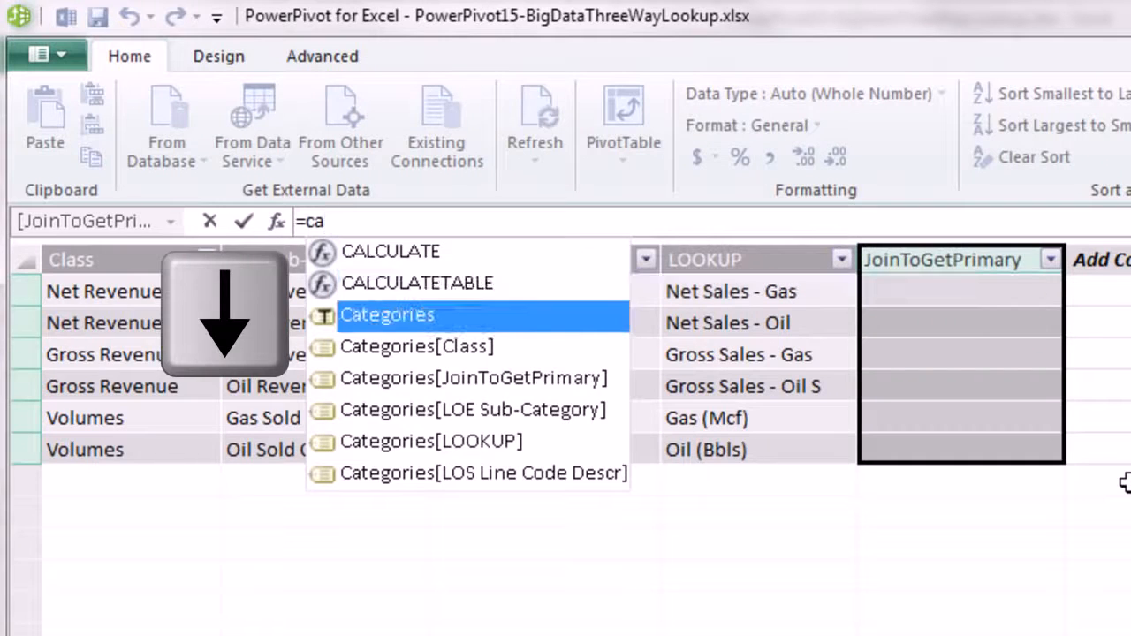
key("Tab")
type("&")
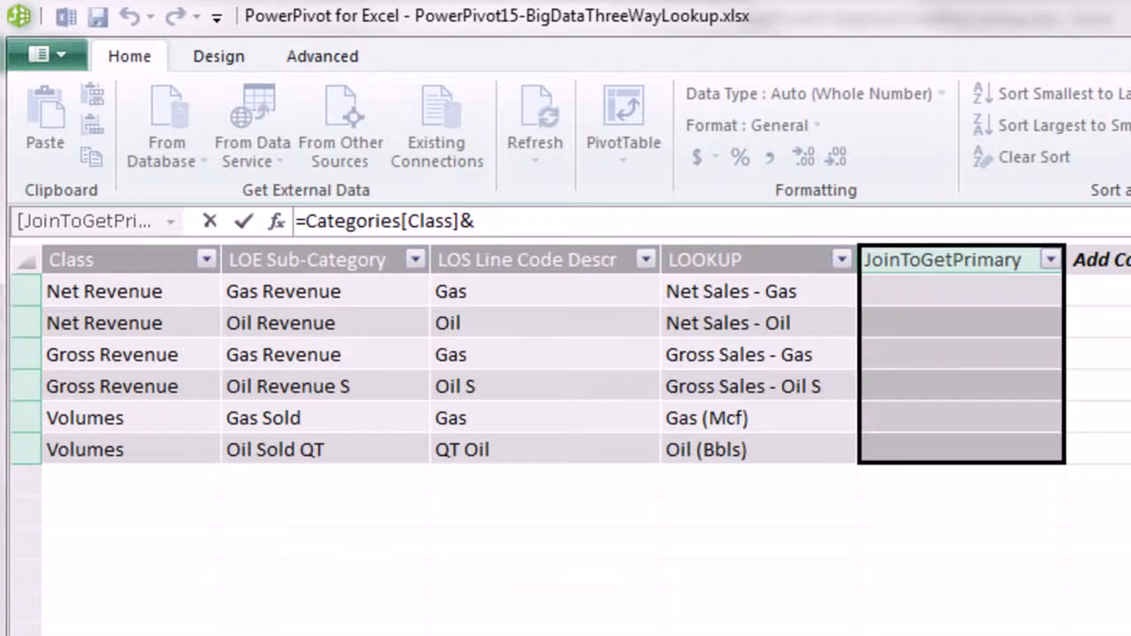
- Append Categories[LOE Sub-Category]& to the JoinToGetPrimary formula after the Class reference
type("ca")
key("Down")
key("Down")
key("Down")
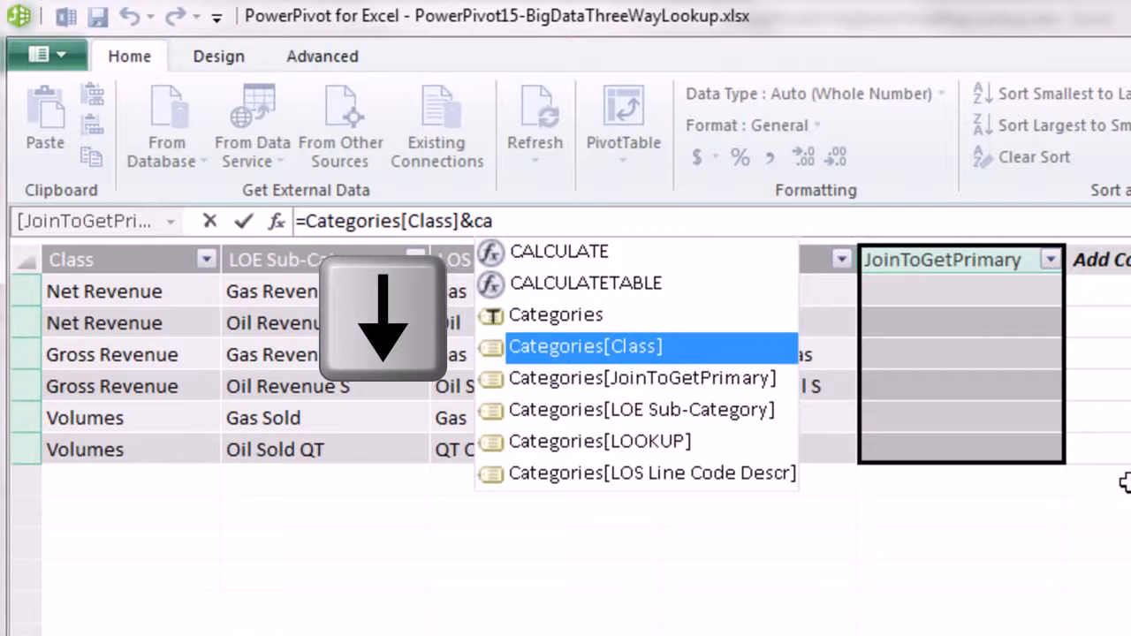
key("Down")
key("Down")
key("Tab")
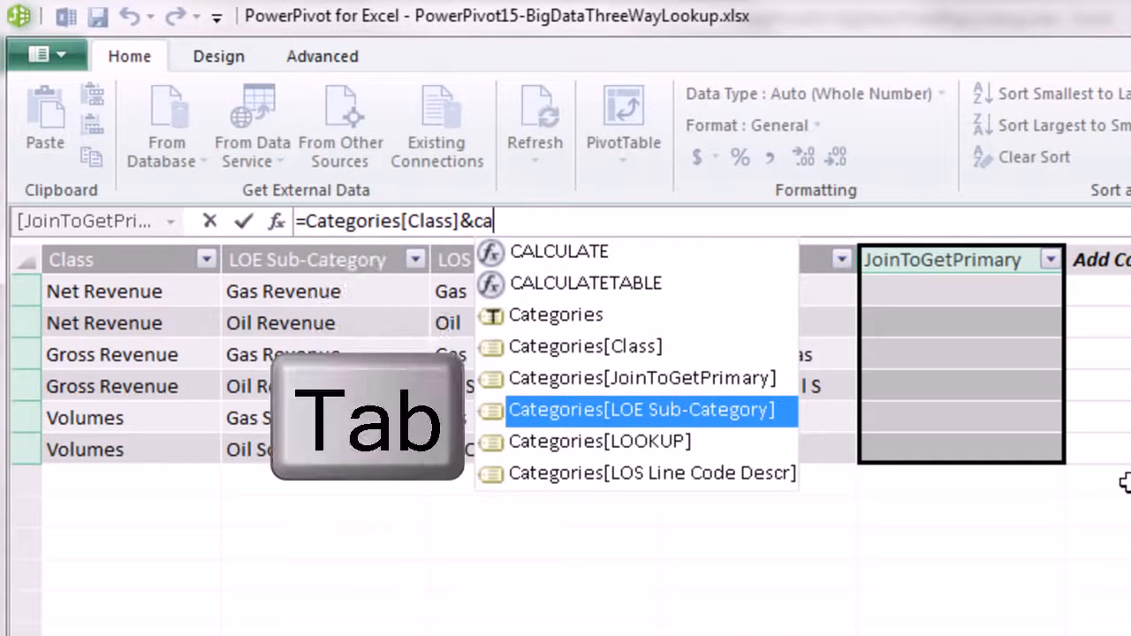
type("&")
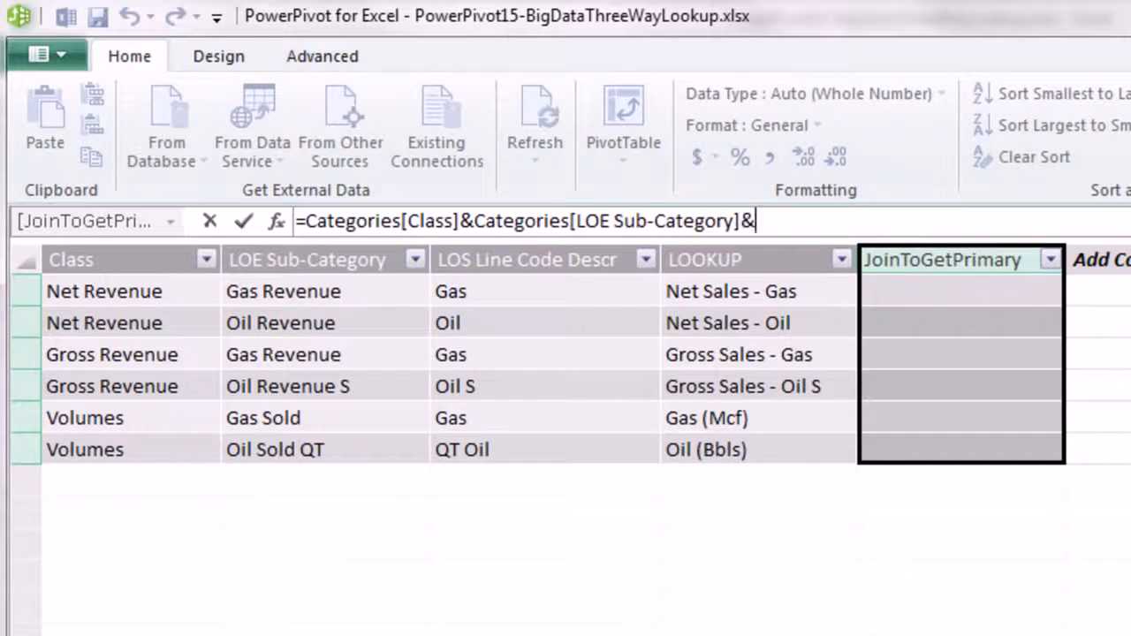
- Complete the formula with Categories[LOS Line Code Descr], enter it, and fit the JoinToGetPrimary column's width to its contents
type("ca")
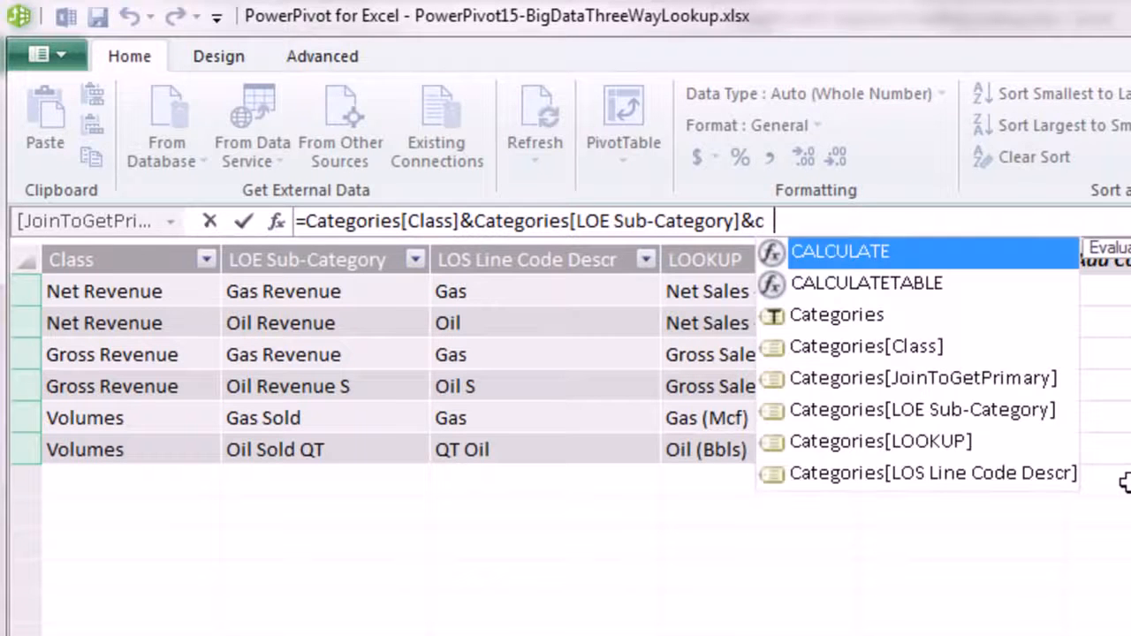
key("Down")
key("Down")
key("Down")
key("Down")
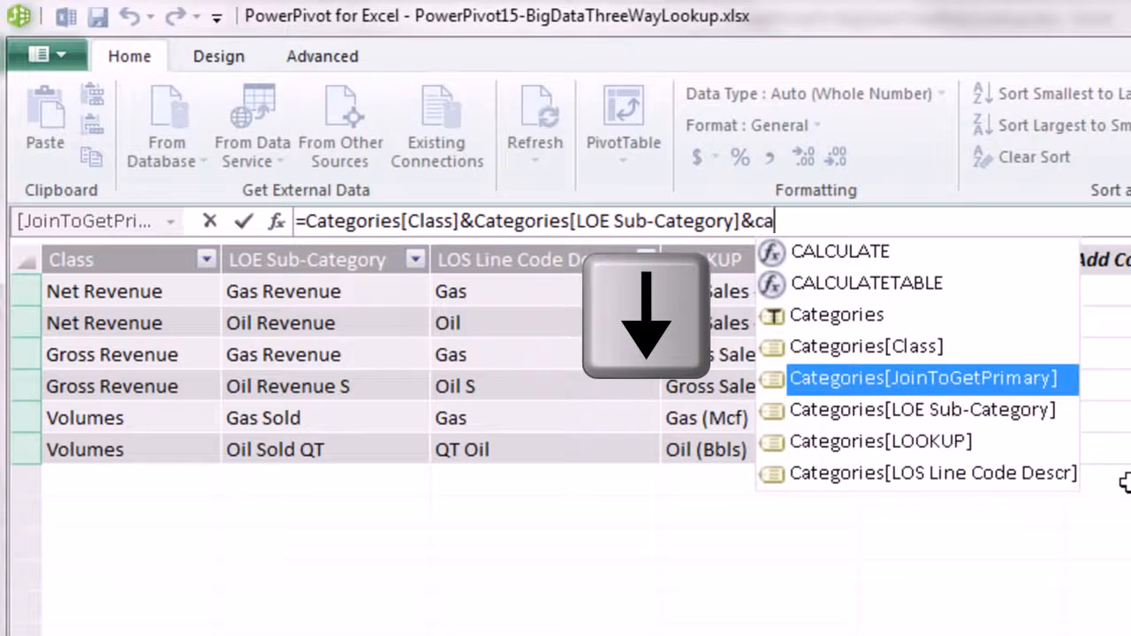
key("Down")
key("Down")
key("Down")
key("Tab")
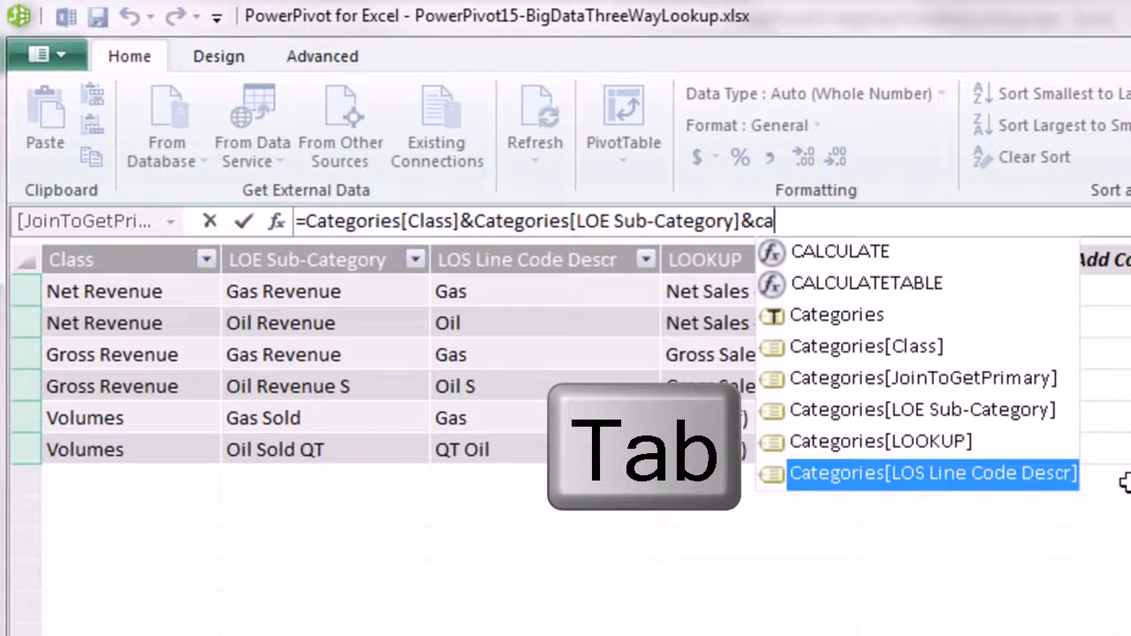
key("Return")
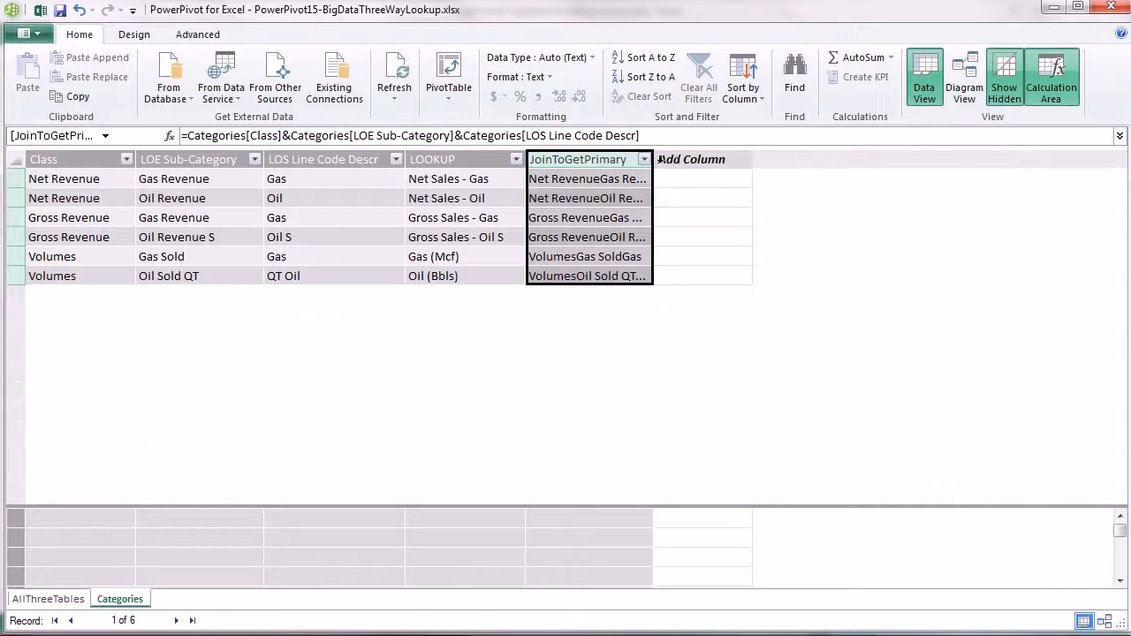
double_click(652, 159)
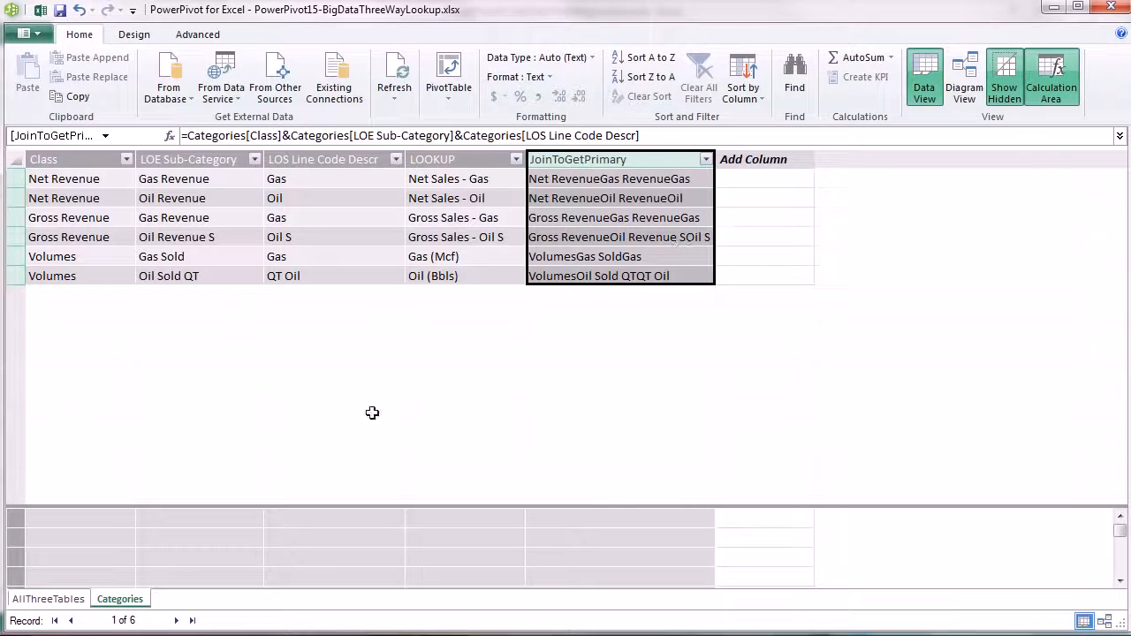
- In the AllThreeTables table, widen the Class and Date columns and add a column named JoinToGetPrimary
left_click(50, 600)
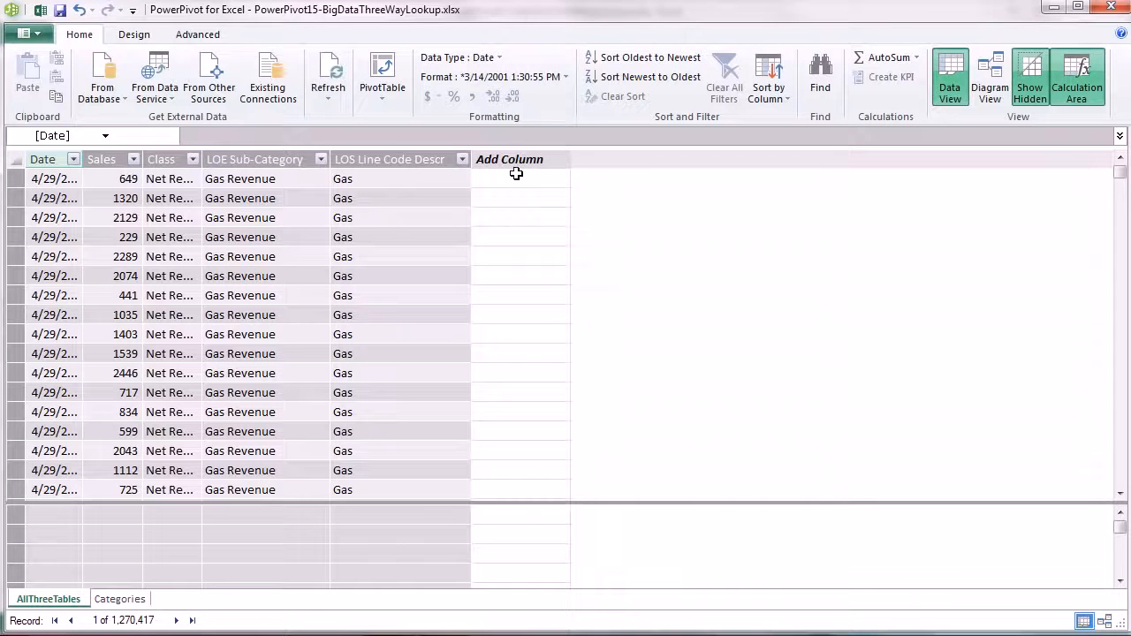
left_click_drag(203, 159, 262, 159)
left_click_drag(81, 156, 124, 159)
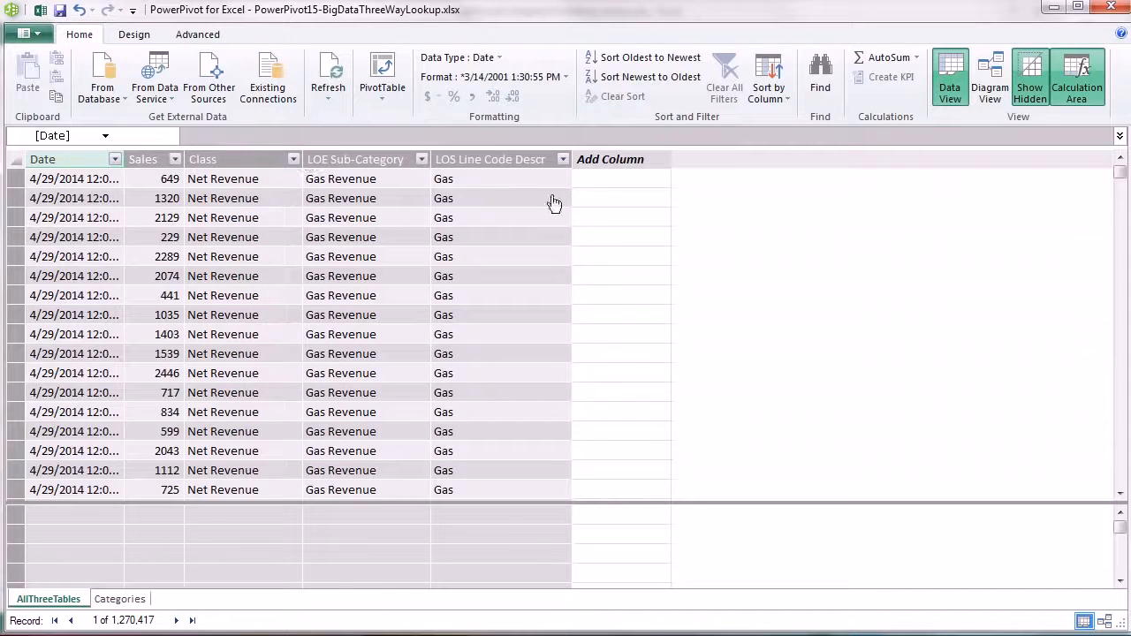
double_click(596, 159)
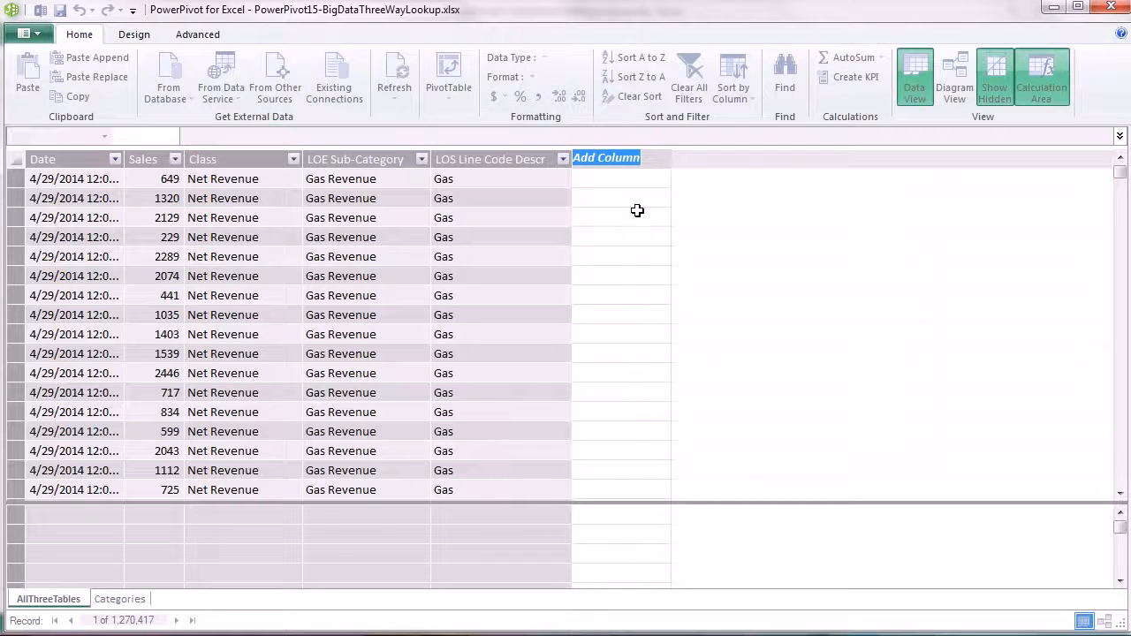
type("JoinToGe")
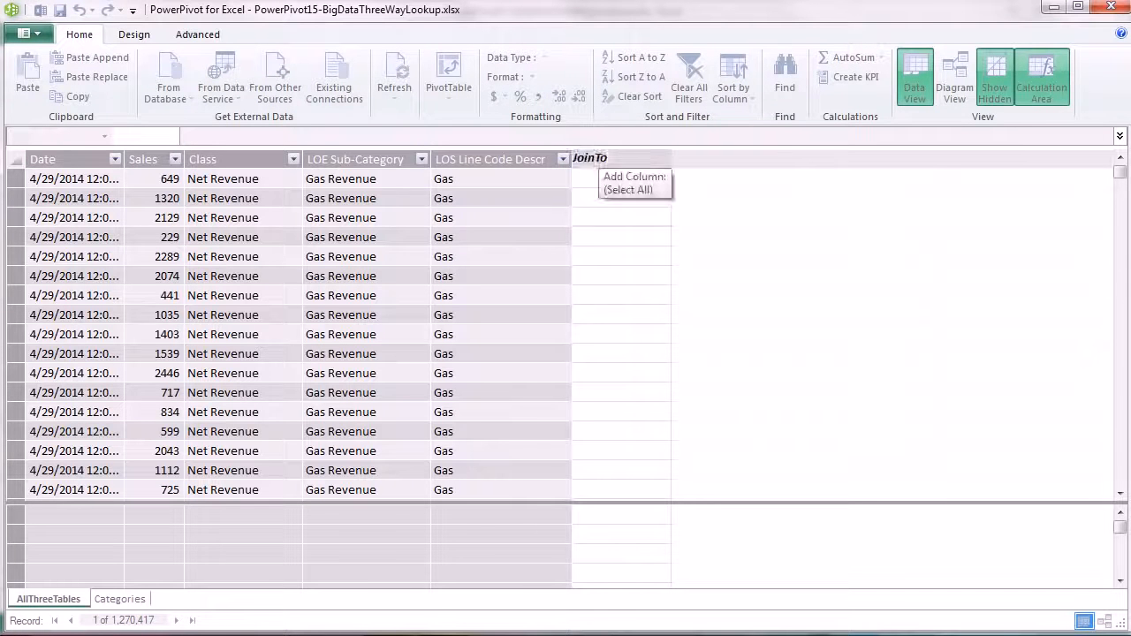
type("tPrimary")
key("Return")
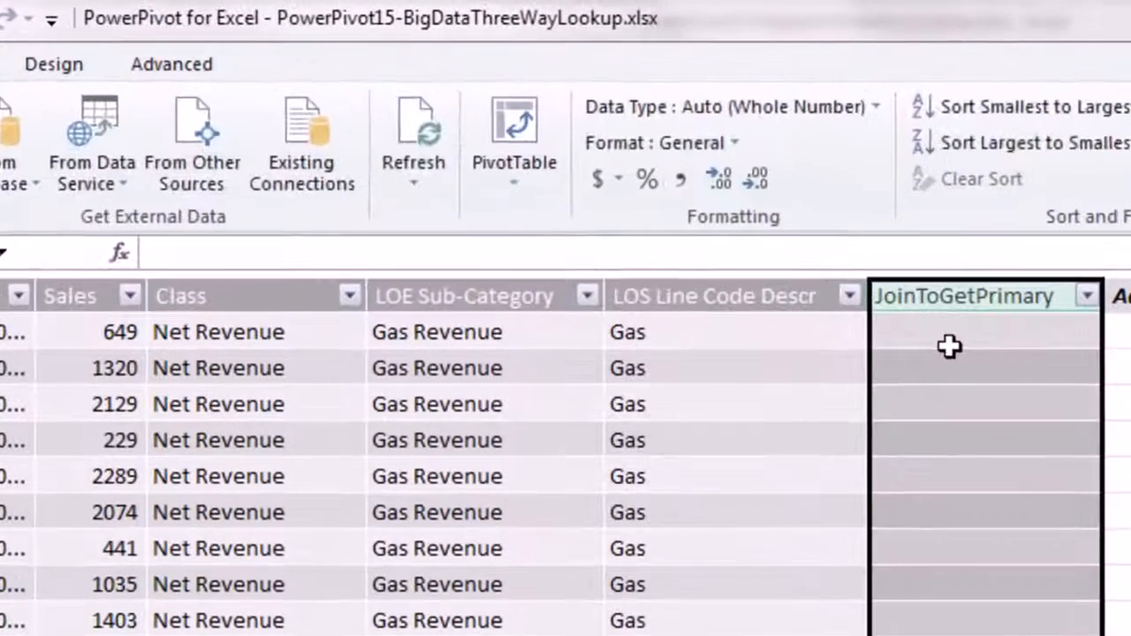
- Start the new column's formula in AllThreeTables with =AllThreeTables[Class]
type("=all")
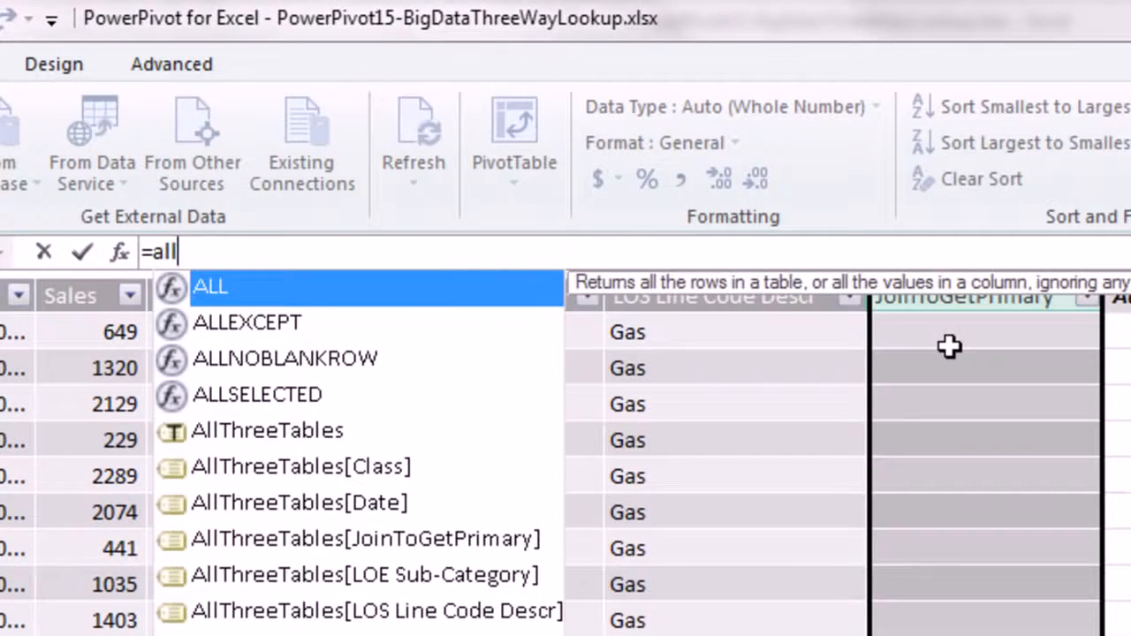
key("Down")
key("Down")
key("Down")
key("Down")
key("Down")
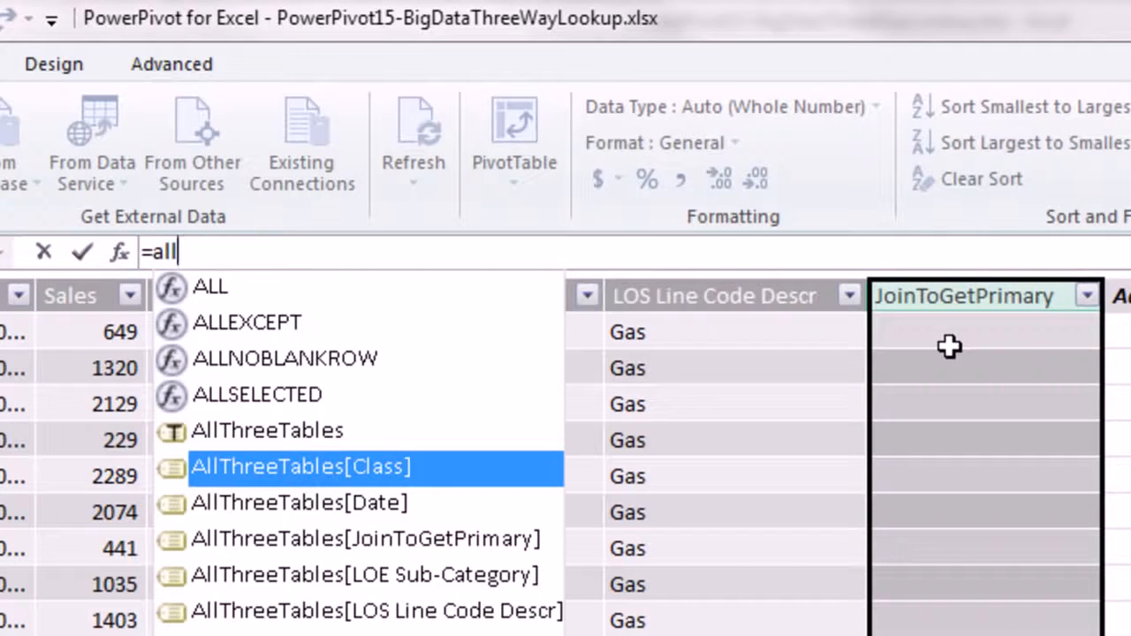
key("Tab")
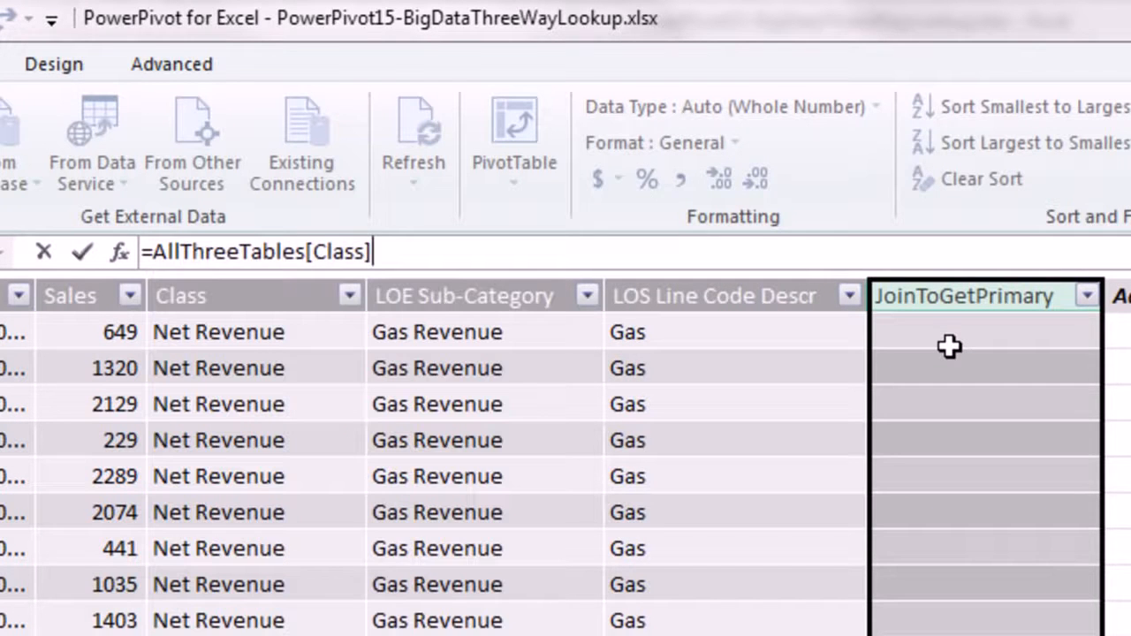
- Append &AllThreeTables[LOE Sub-Category] to the JoinToGetPrimary formula in AllThreeTables
type("&")
type("allt")
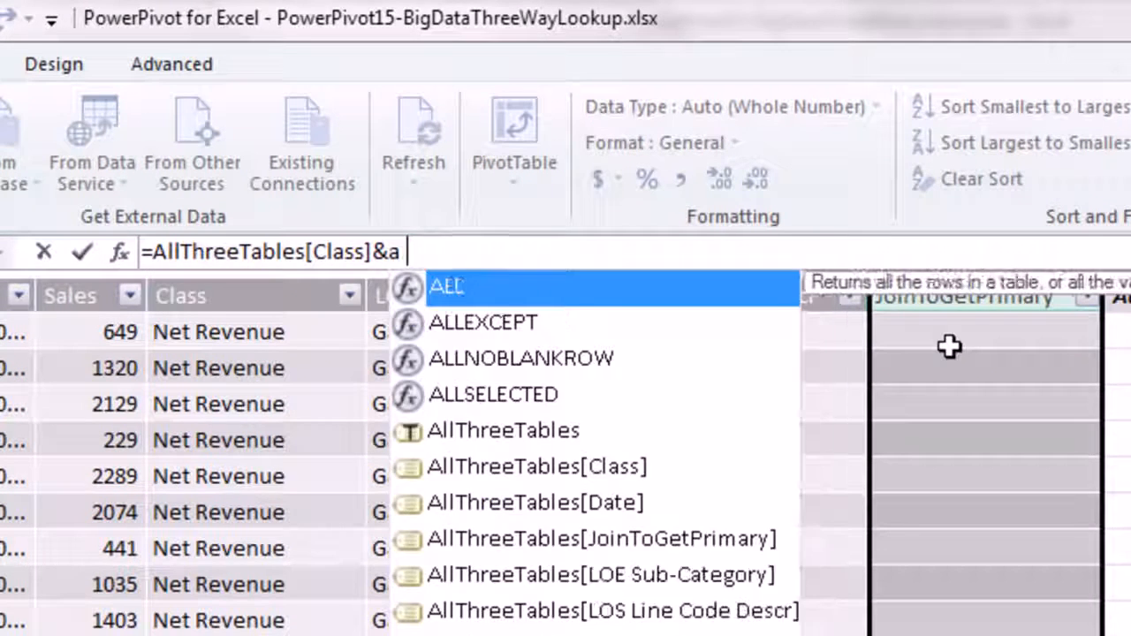
key("Down")
key("Down")
key("Down")
key("Down")
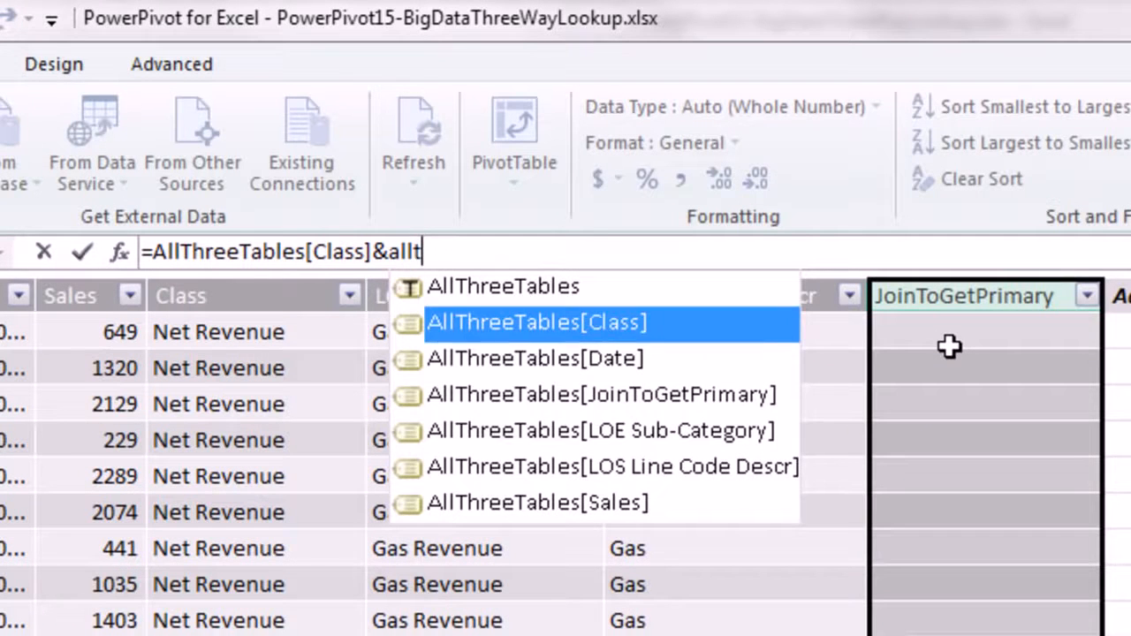
key("Tab")
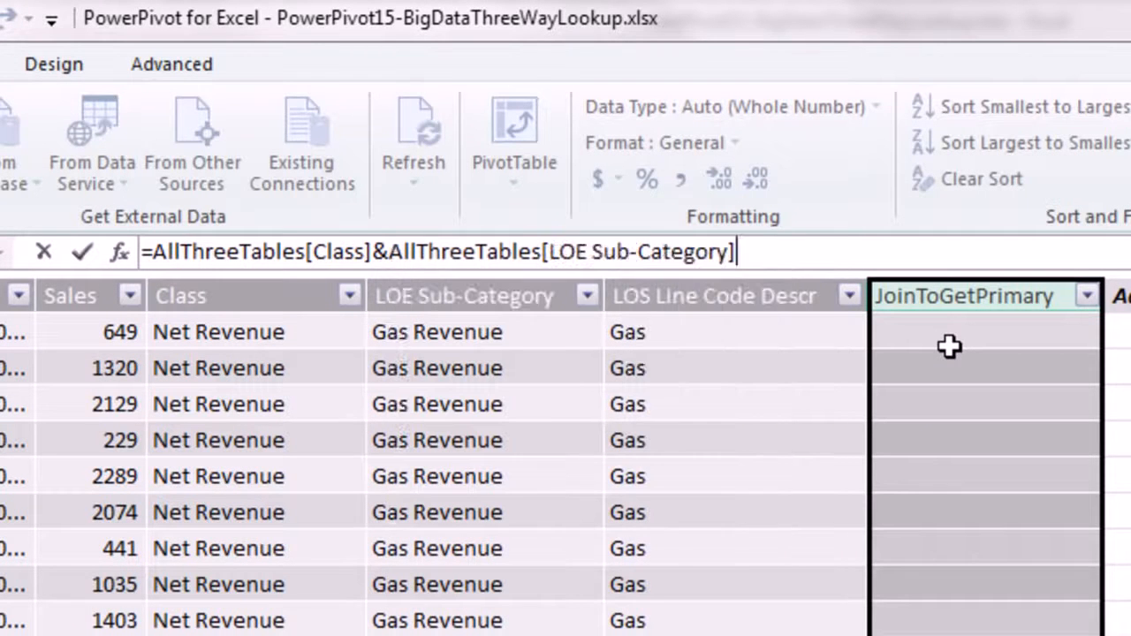
- Complete the formula with &AllThreeTables[LOS Line Code Descr], enter it, and fit the JoinToGetPrimary column's width in AllThreeTables
type("&allt")
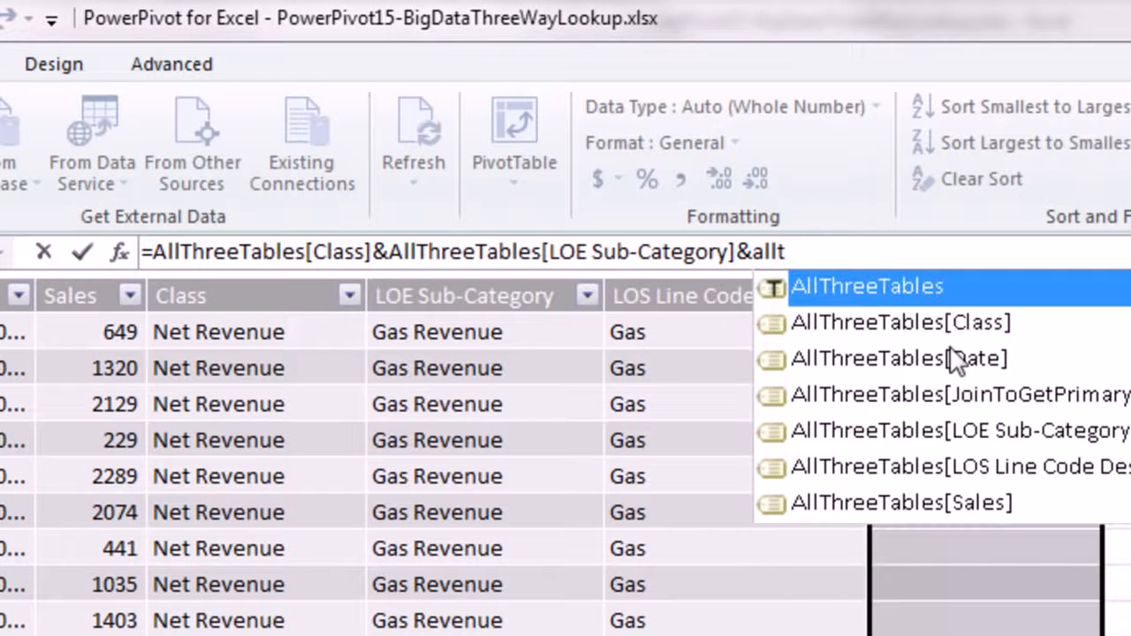
key("Down")
key("Down")
key("Down")
key("Down")
key("Down")
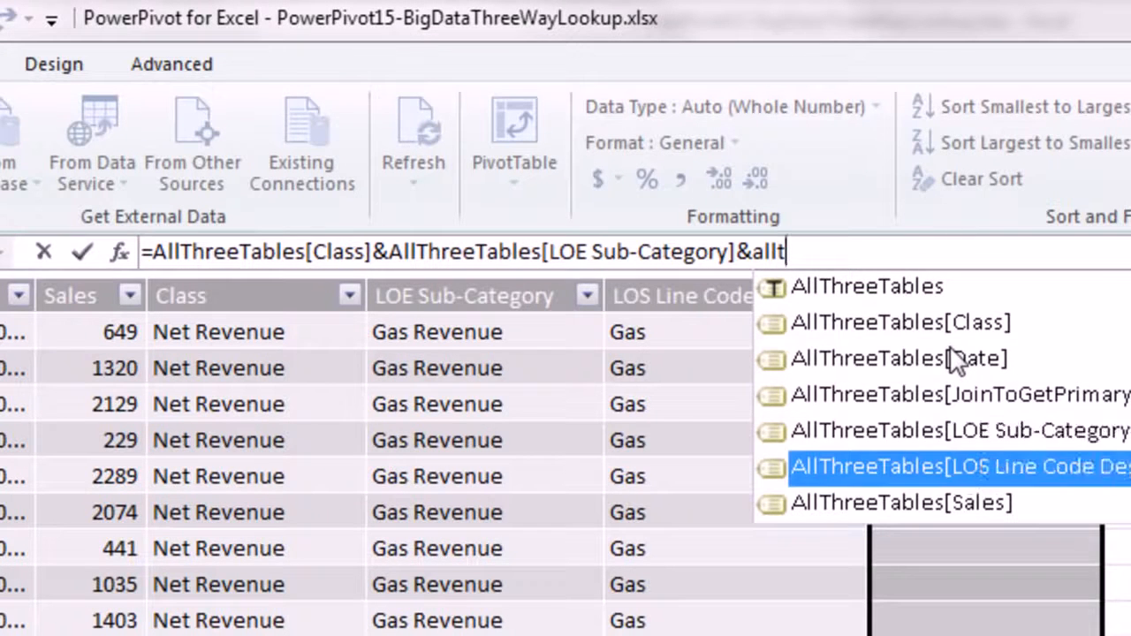
key("Tab")
key("Return")
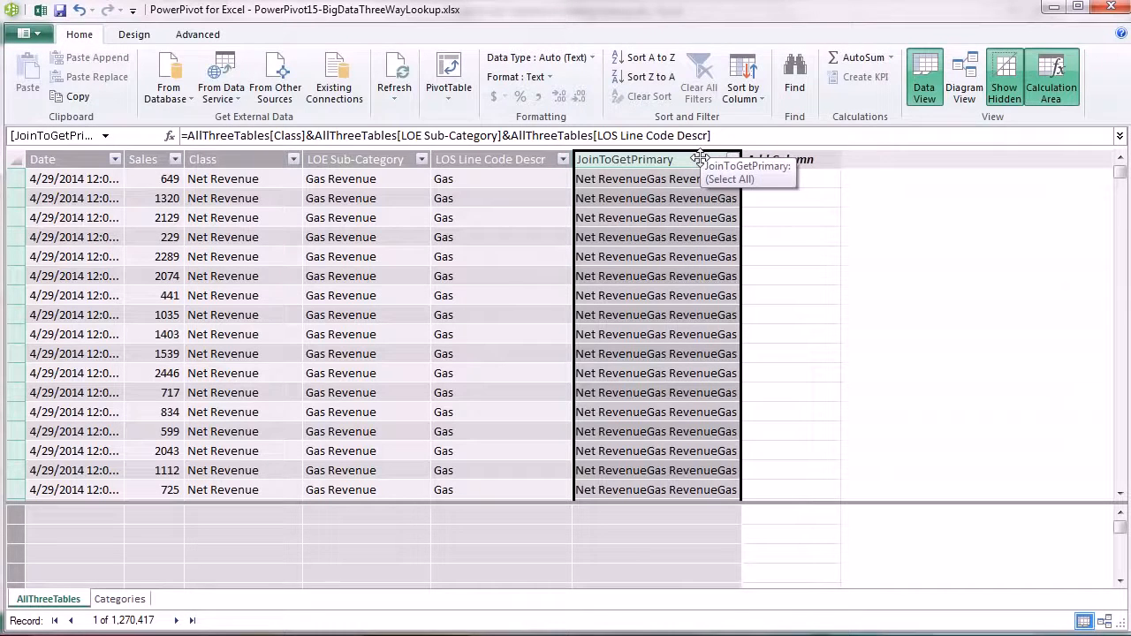
double_click(698, 158)
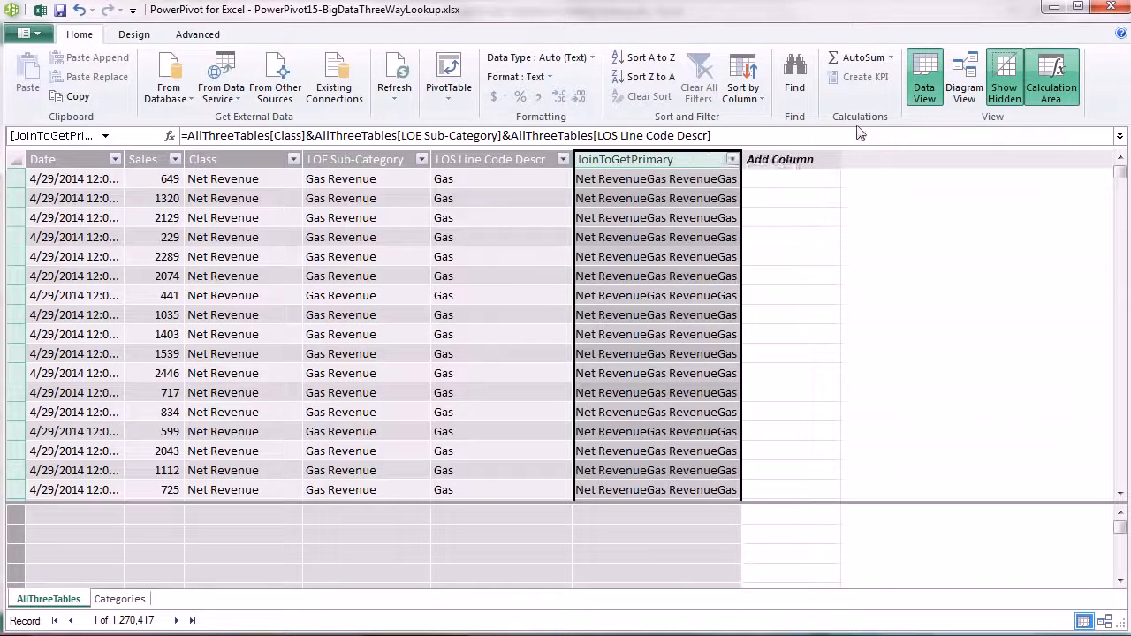
- In Diagram View, spread out the tables, enlarge AllThreeTables, and relate the JoinToGetPrimary fields of Categories and AllThreeTables
left_click(969, 82)
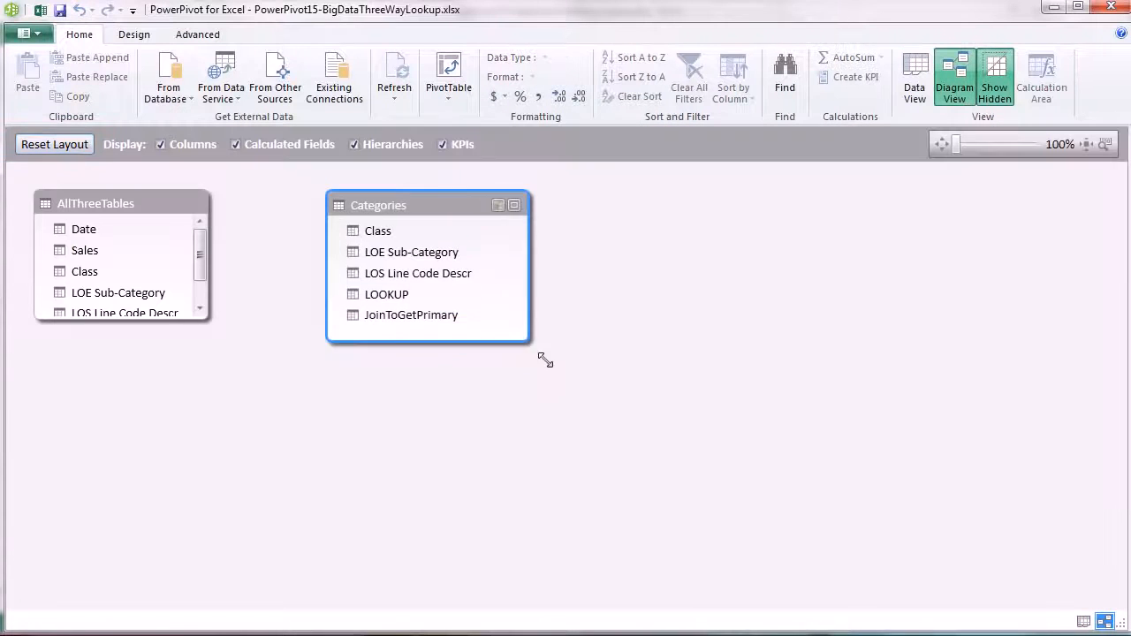
left_click_drag(437, 212, 624, 260)
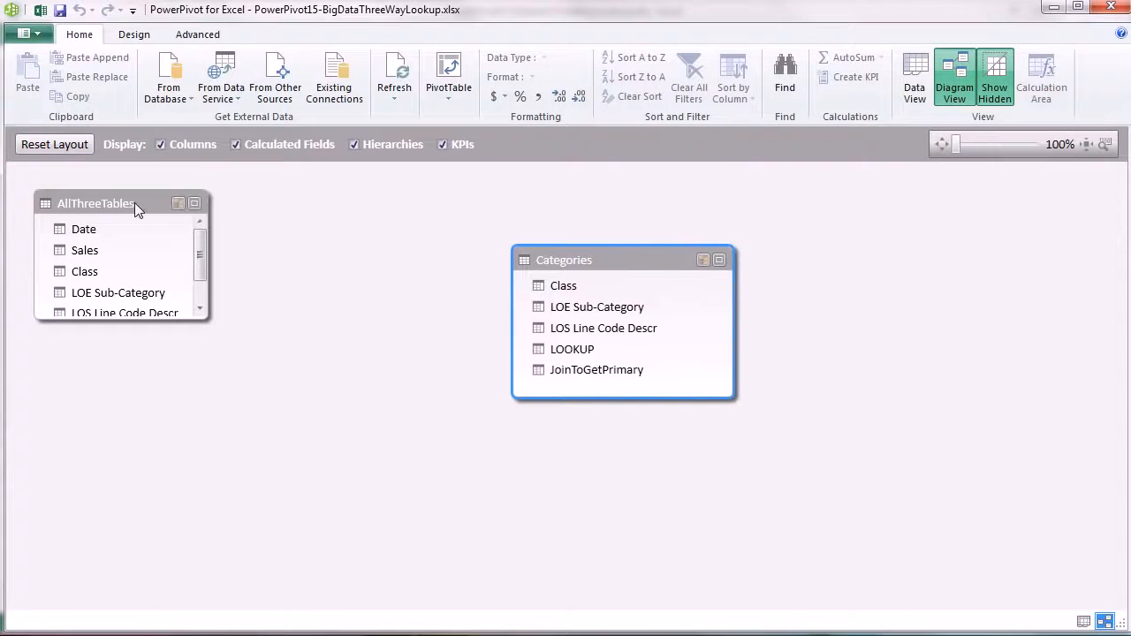
left_click_drag(134, 202, 189, 255)
left_click_drag(250, 349, 341, 454)
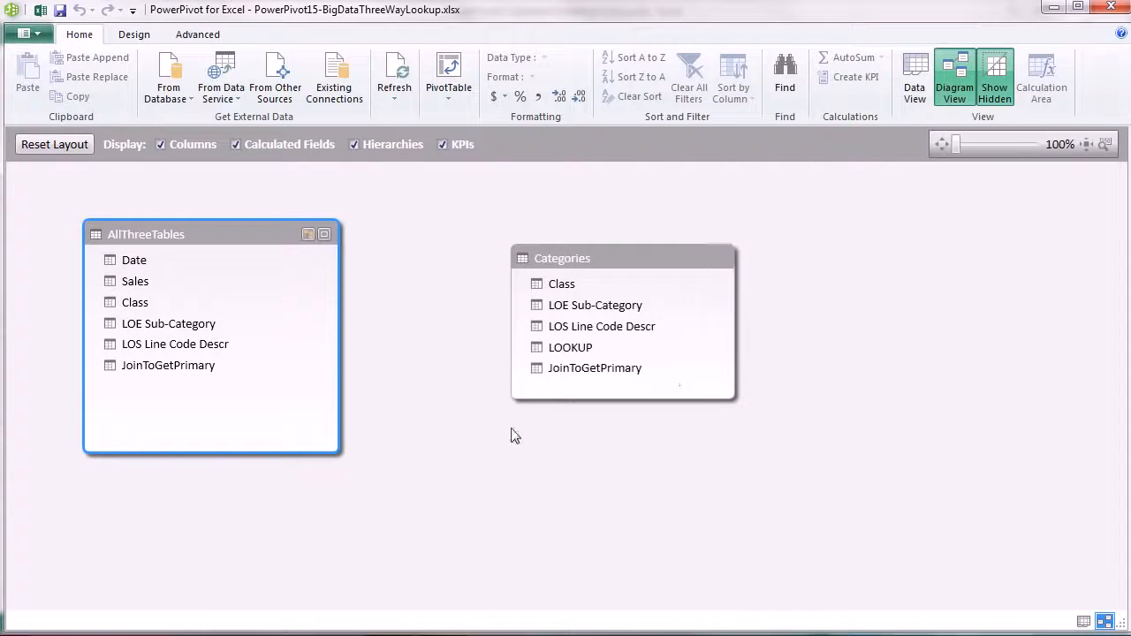
left_click_drag(570, 371, 181, 365)
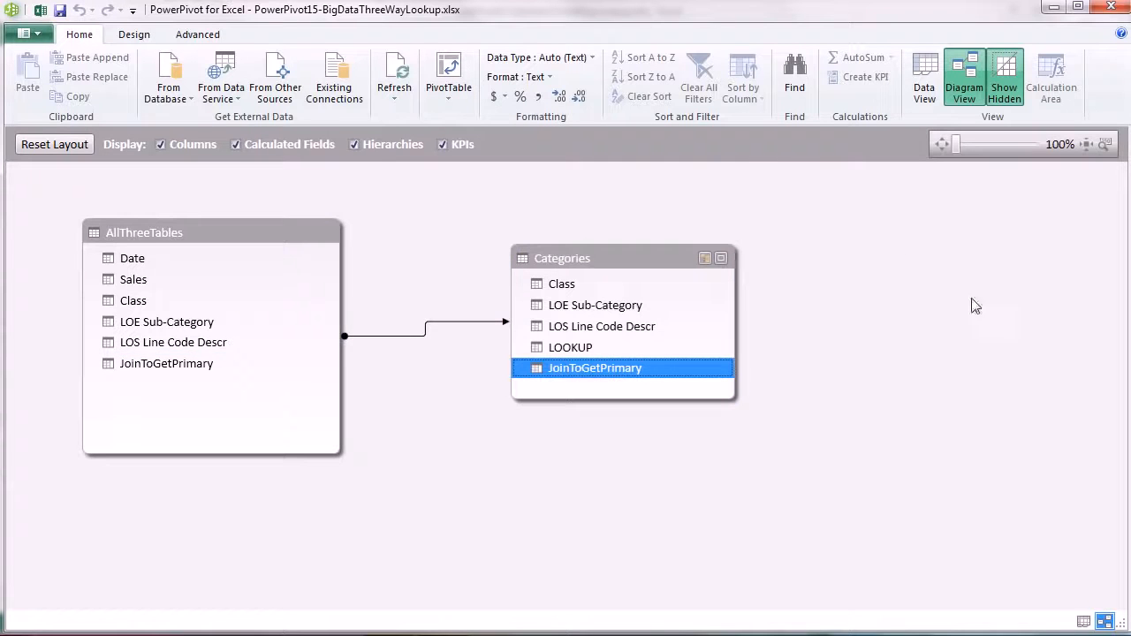
- Return to Data View and create a PivotTable from the Data Model on the existing worksheet at 'Sheet1'!$A$1
left_click(924, 85)
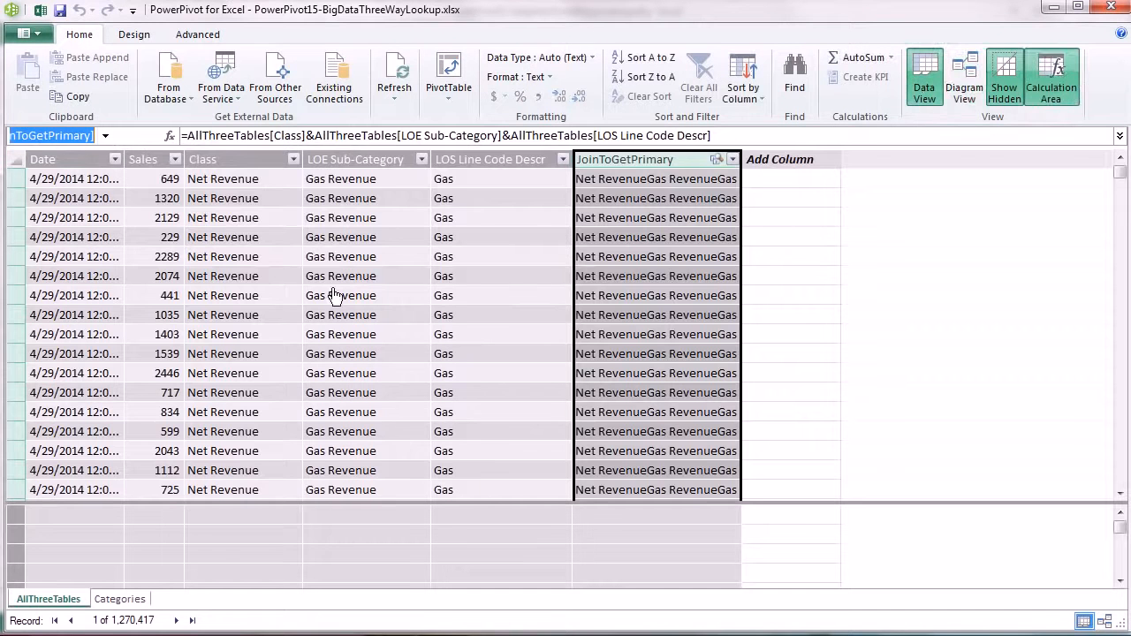
left_click(459, 76)
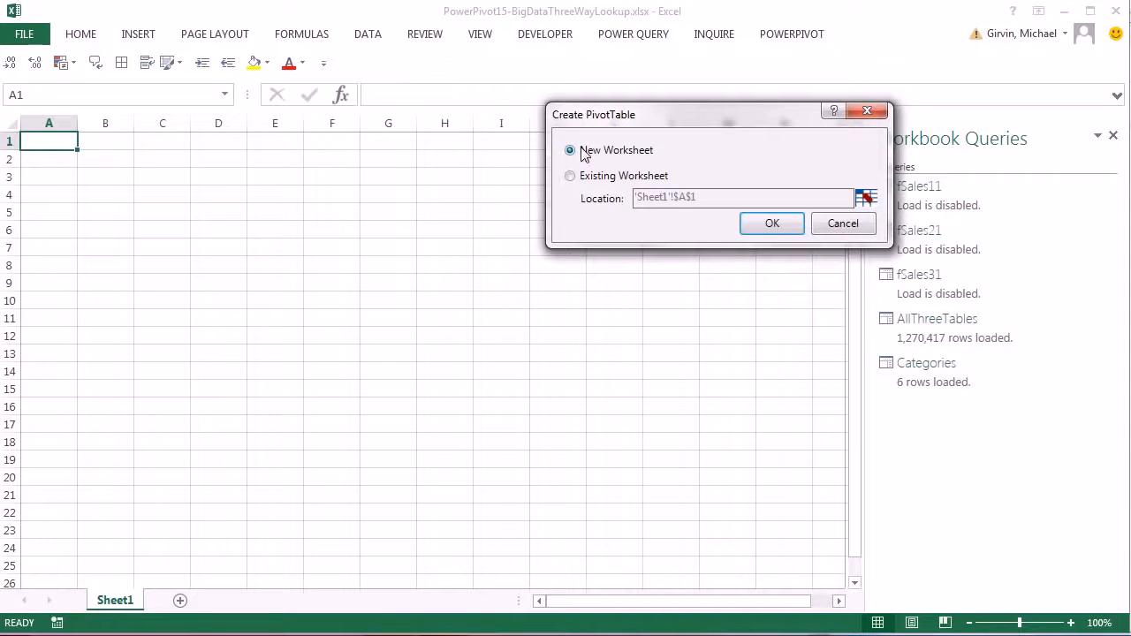
left_click(571, 177)
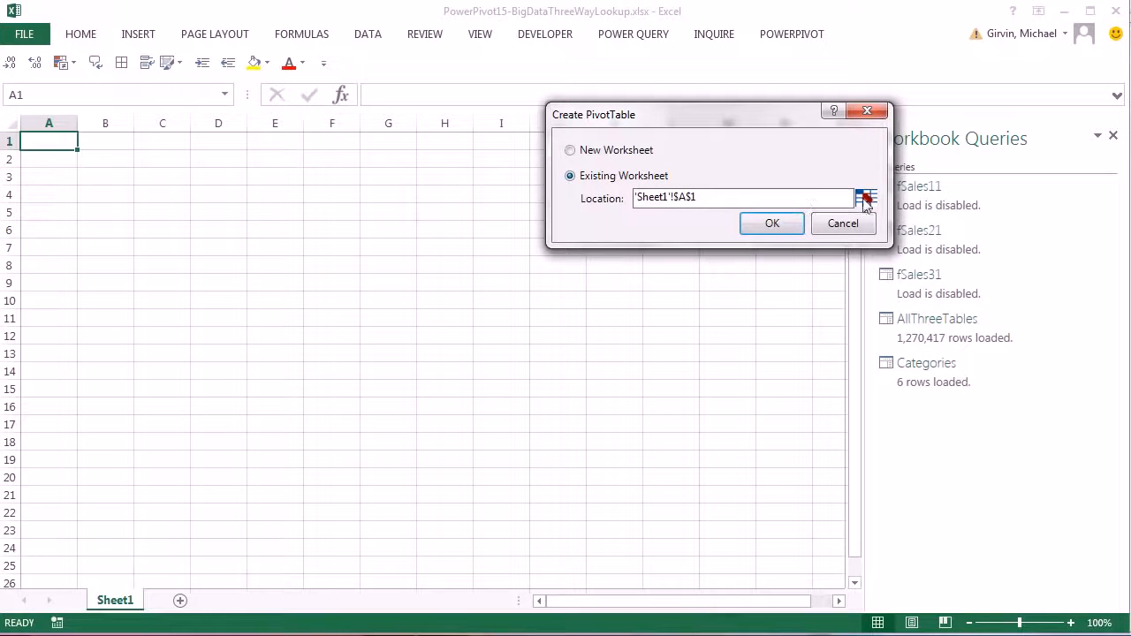
left_click(866, 199)
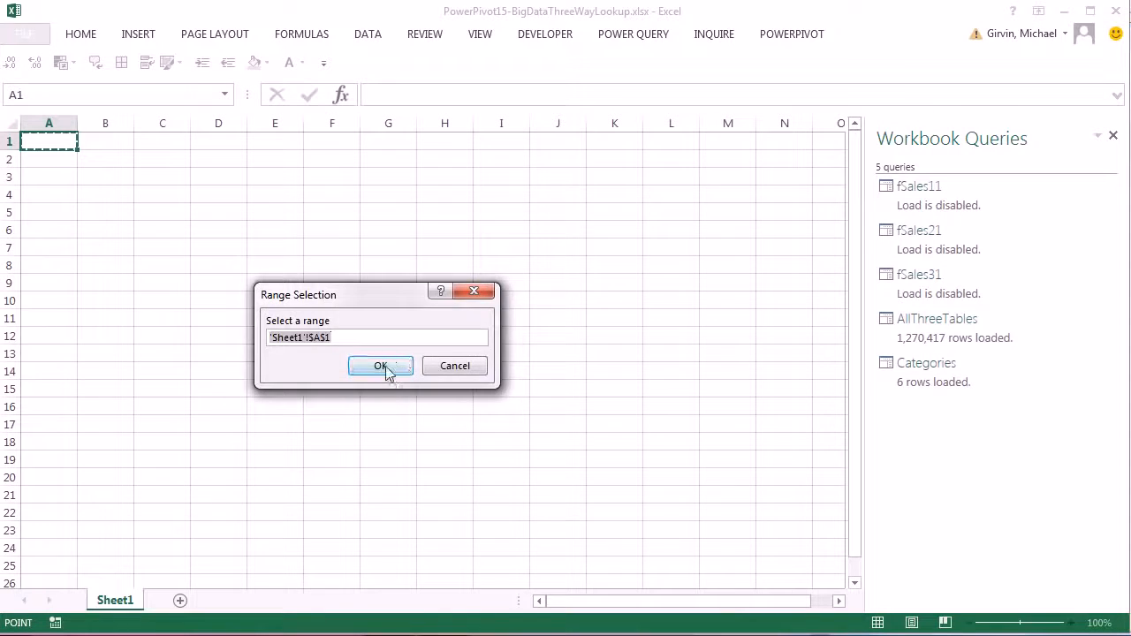
left_click(387, 370)
left_click(761, 225)
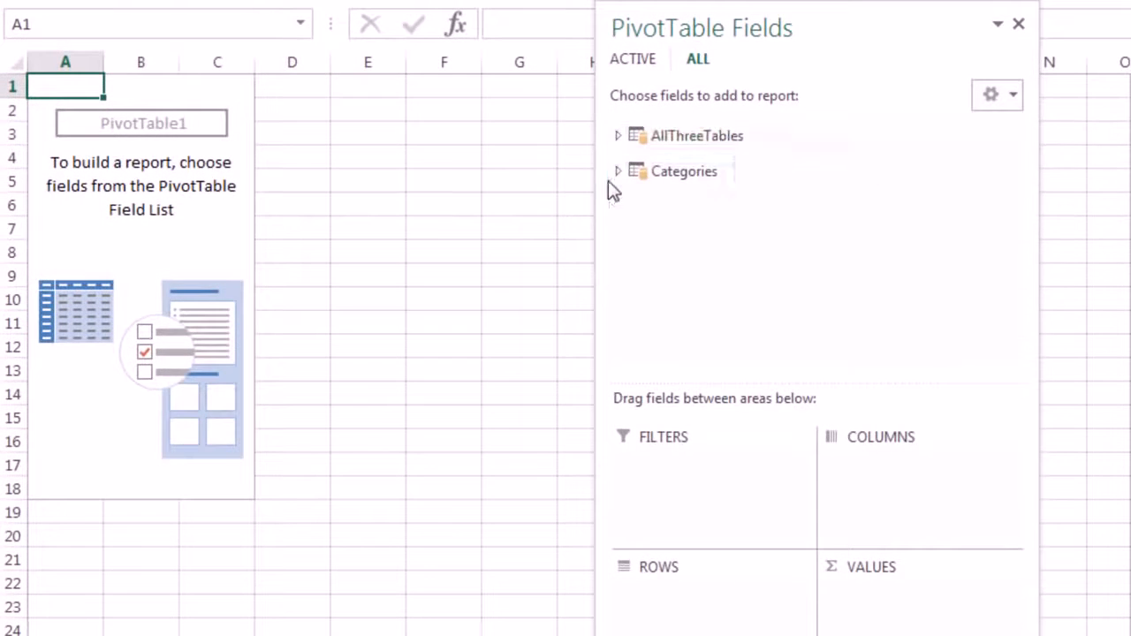
- Build the PivotTable with LOOKUP from Categories as rows and Sales from AllThreeTables as summed values
left_click(618, 171)
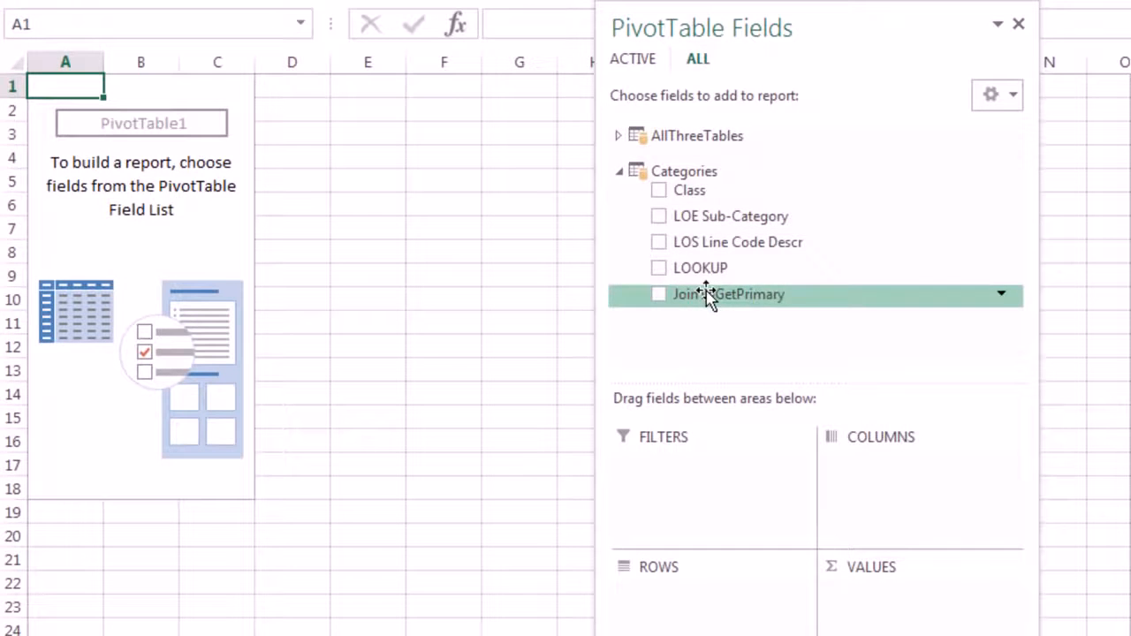
left_click_drag(686, 270, 701, 608)
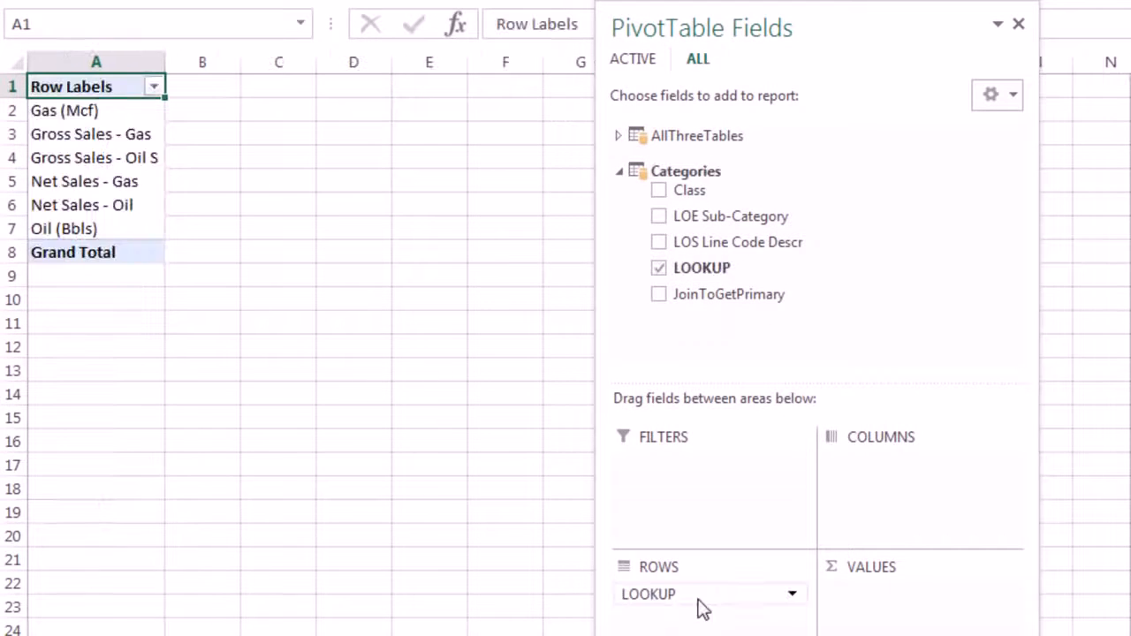
left_click(618, 135)
left_click_drag(689, 183, 889, 601)
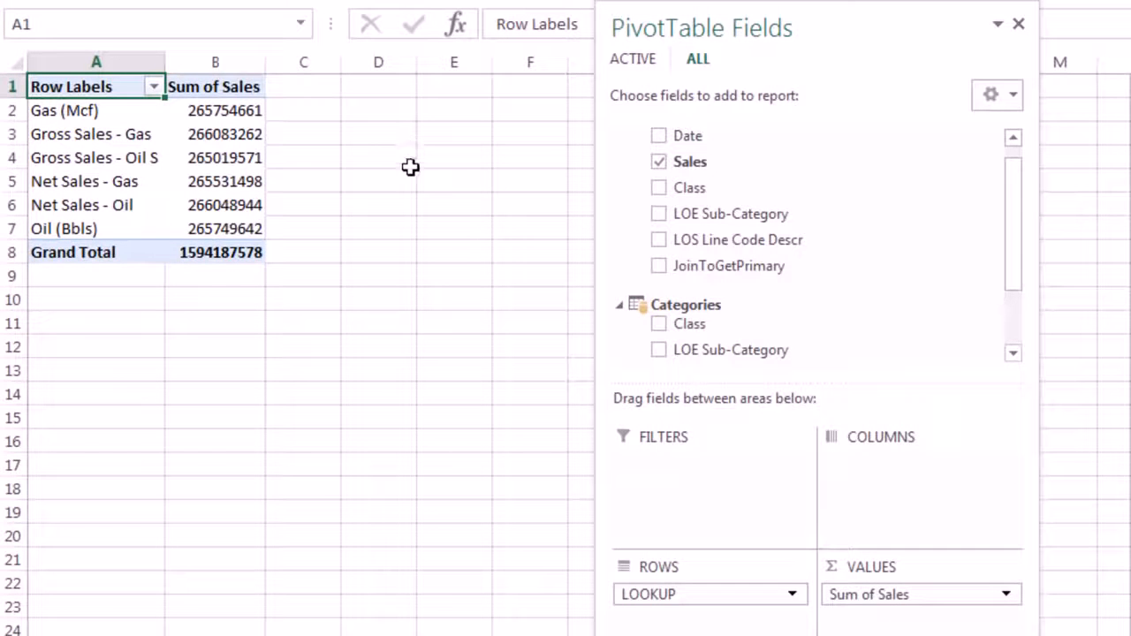
right_click(232, 124)
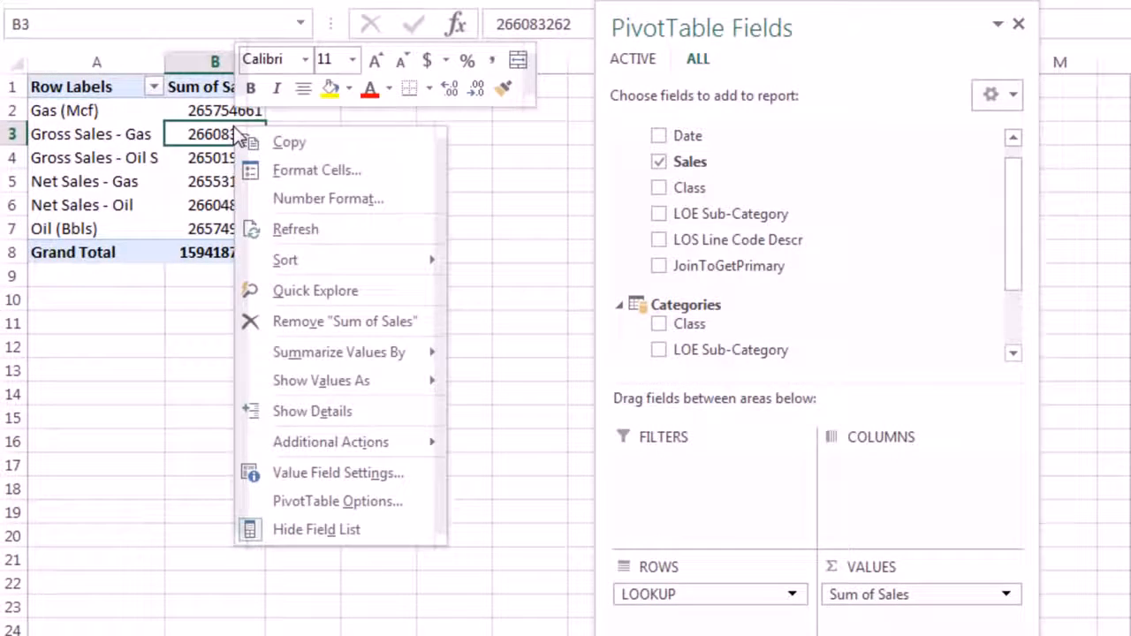
key("Escape")
- Switch to the PowerPivot window, format the Sales column in AllThreeTables as dollar currency with no decimals, and widen the column
key("alt+Tab")
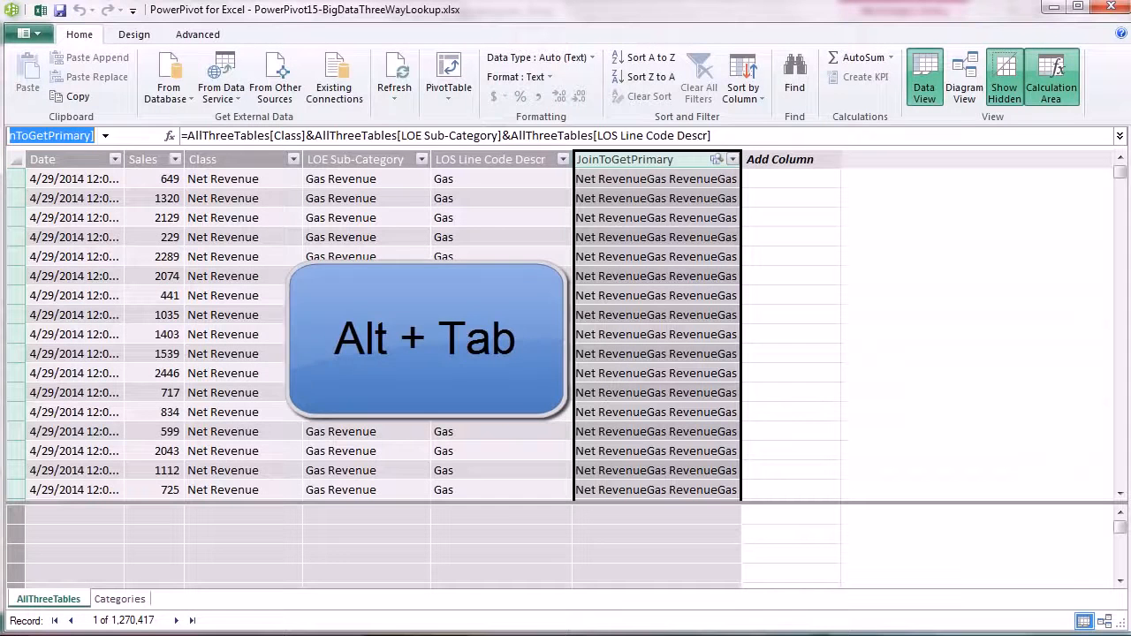
left_click(164, 178)
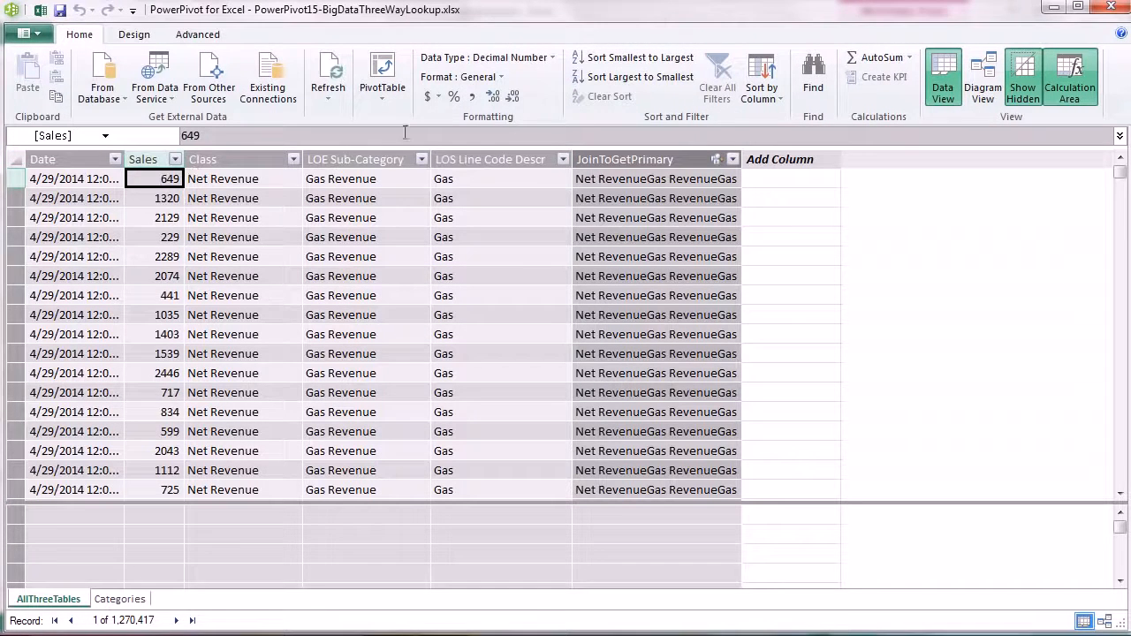
left_click(438, 97)
left_click(455, 118)
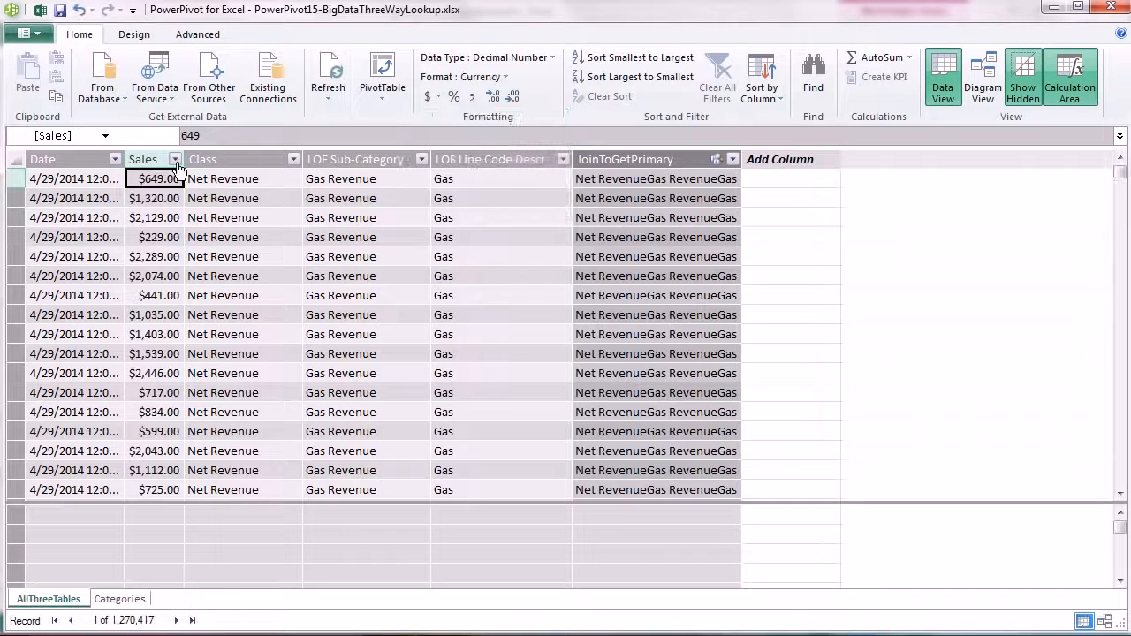
left_click_drag(183, 160, 211, 160)
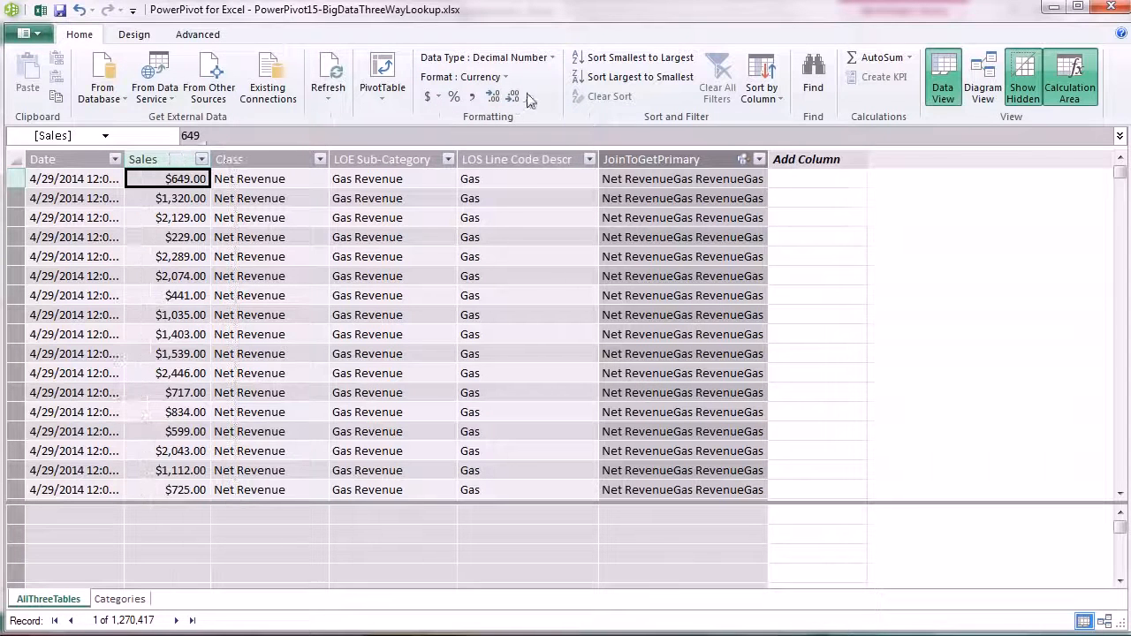
left_click(512, 97)
left_click(510, 99)
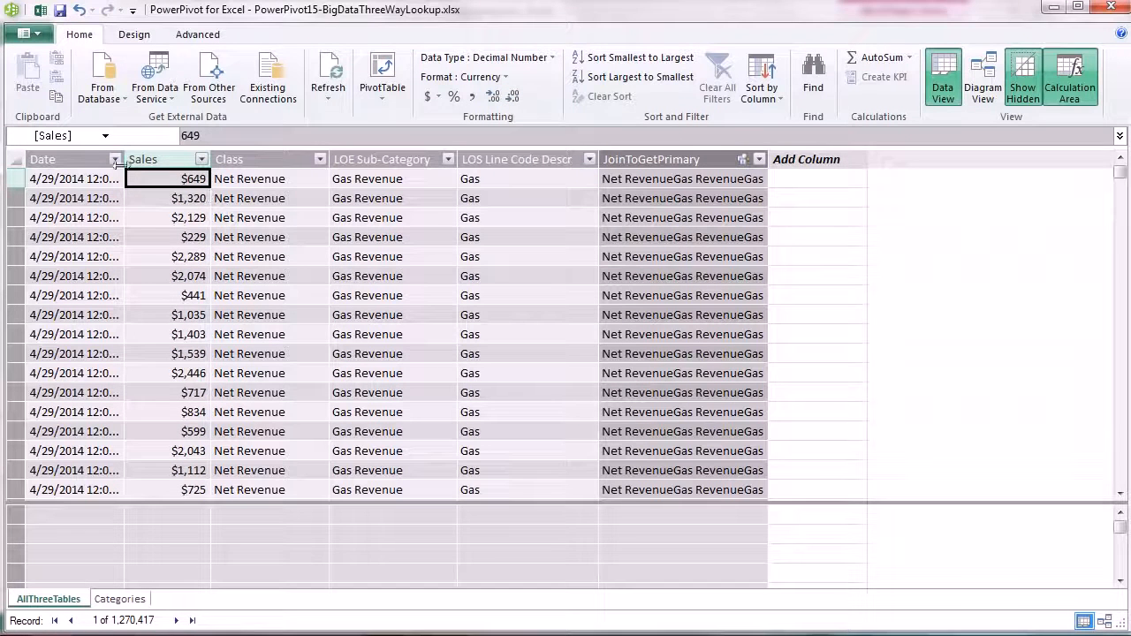
- Widen the Date column slightly, enlarge the calculation area below AllThreeTables, and switch back to the PivotTable in Excel
left_click_drag(124, 160, 136, 160)
left_click_drag(336, 502, 337, 360)
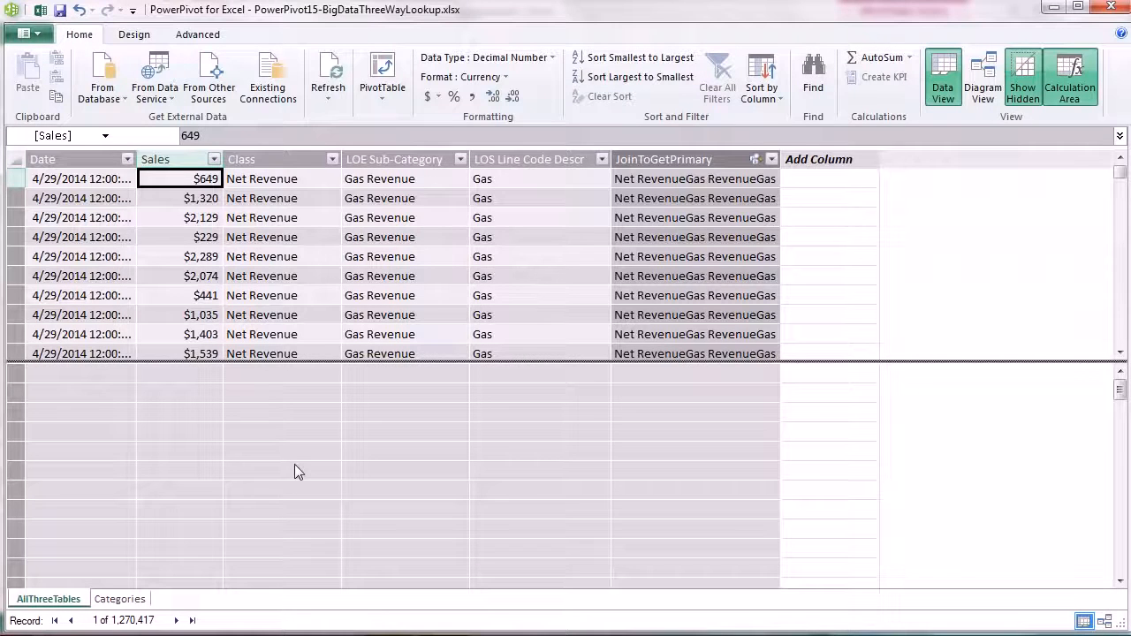
key("alt+Tab")
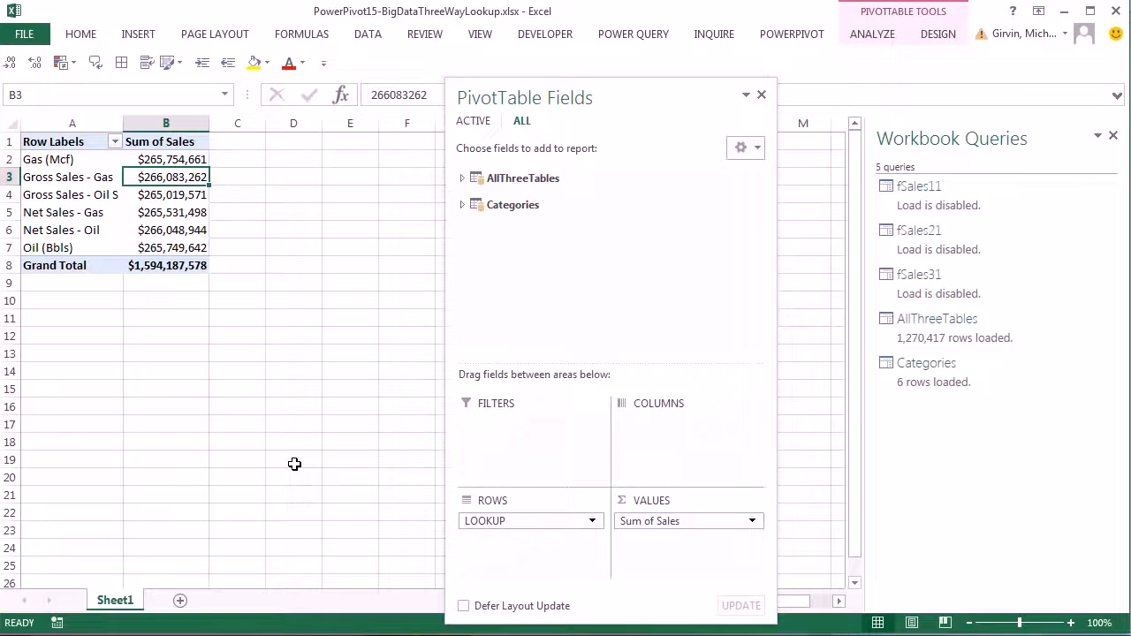